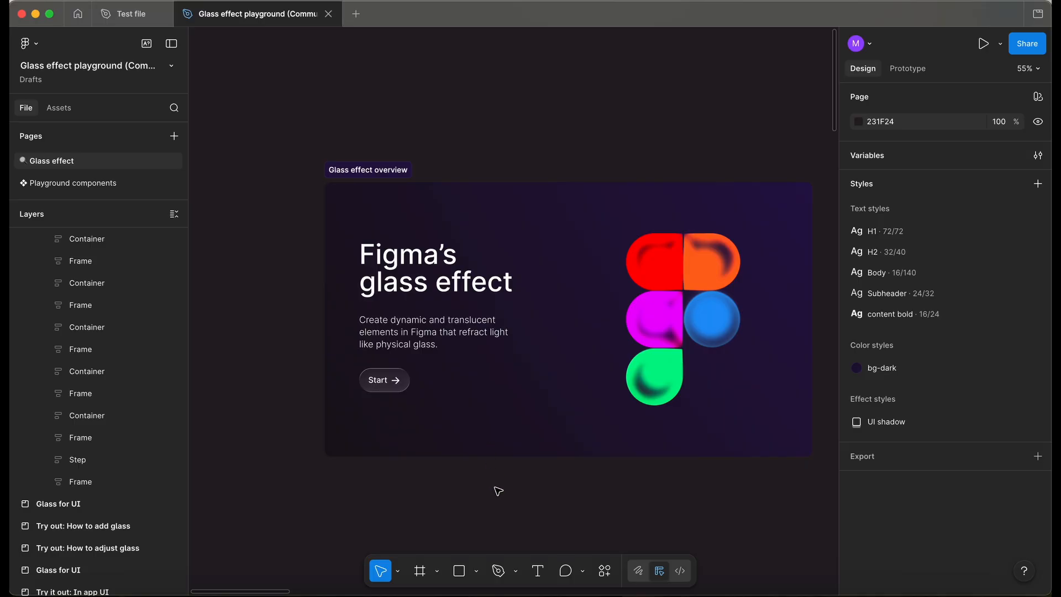
Browse the glass effect overview, contents and introduction sections of the playground file.
scroll(497, 490, right, 2)
scroll(498, 490, down, 2)
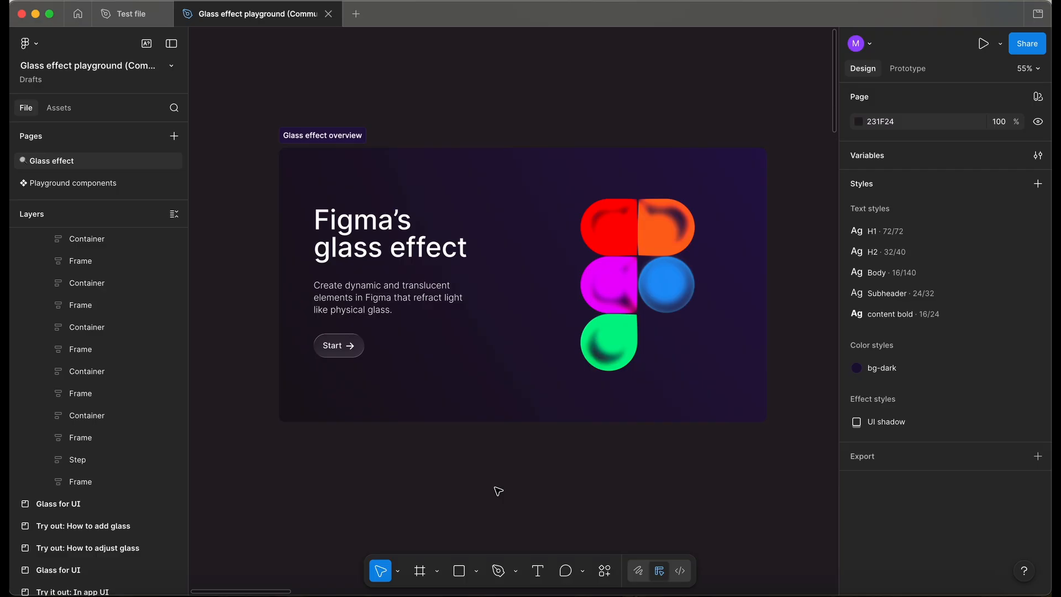
scroll(497, 491, down, 5)
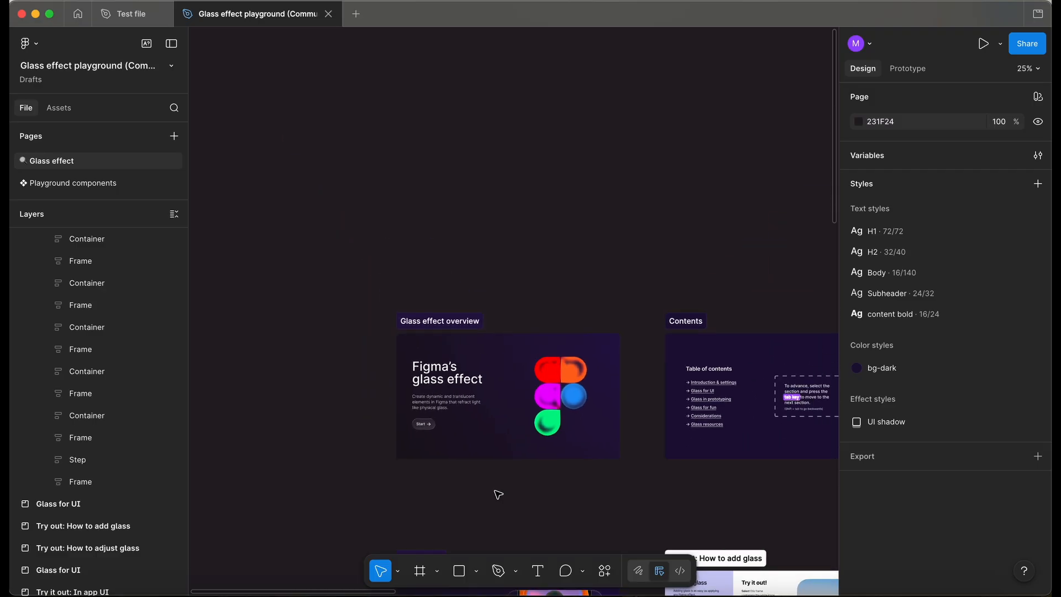
scroll(498, 491, right, 10)
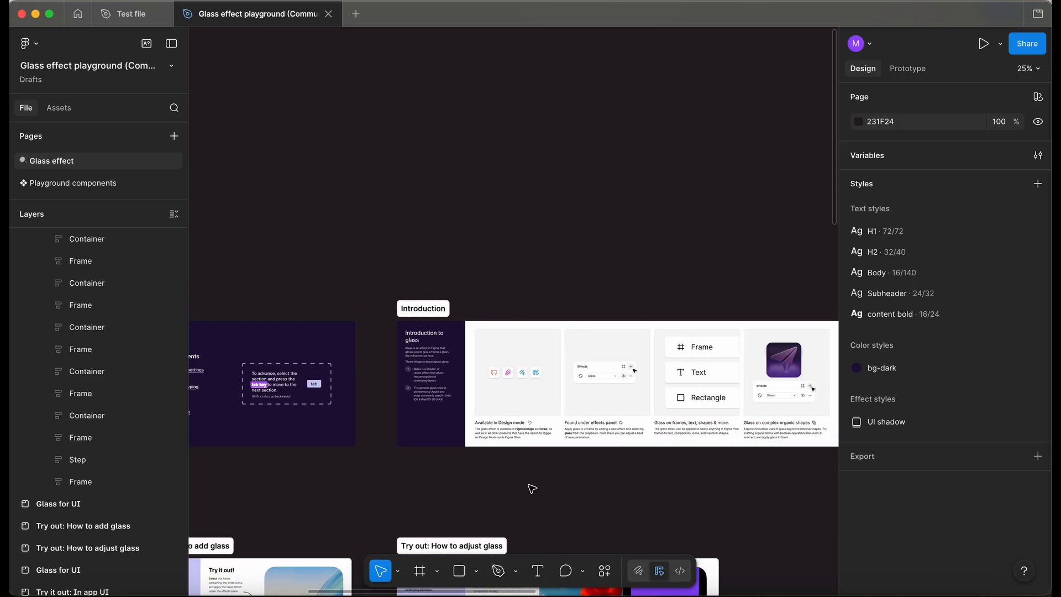
scroll(519, 489, up, 4)
scroll(544, 481, up, 4)
scroll(514, 458, up, 1)
scroll(513, 458, left, 1)
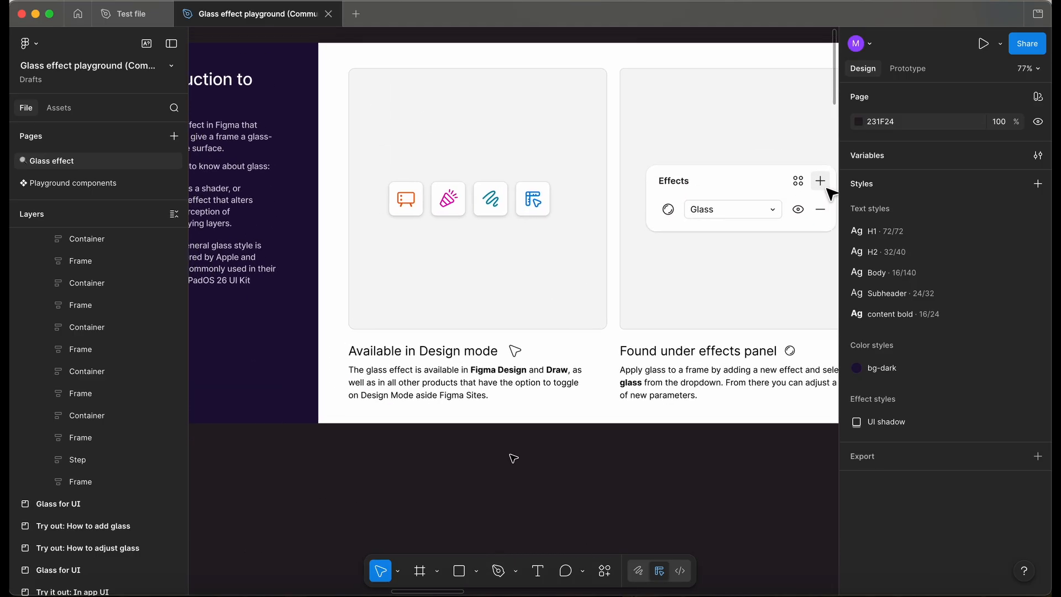
scroll(514, 458, down, 4)
scroll(513, 457, right, 6)
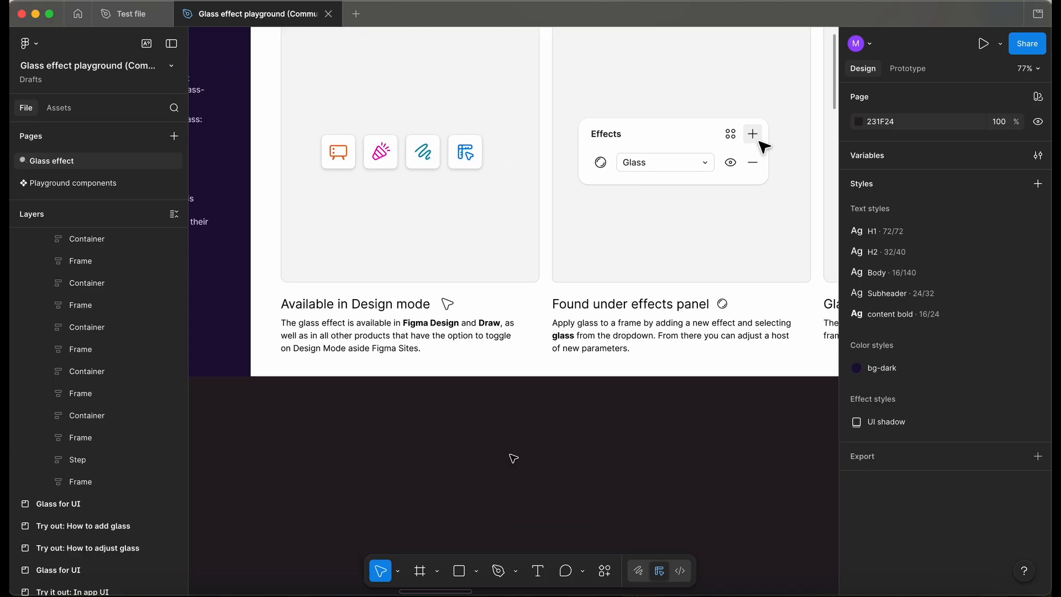
scroll(513, 458, down, 2)
scroll(513, 458, right, 6)
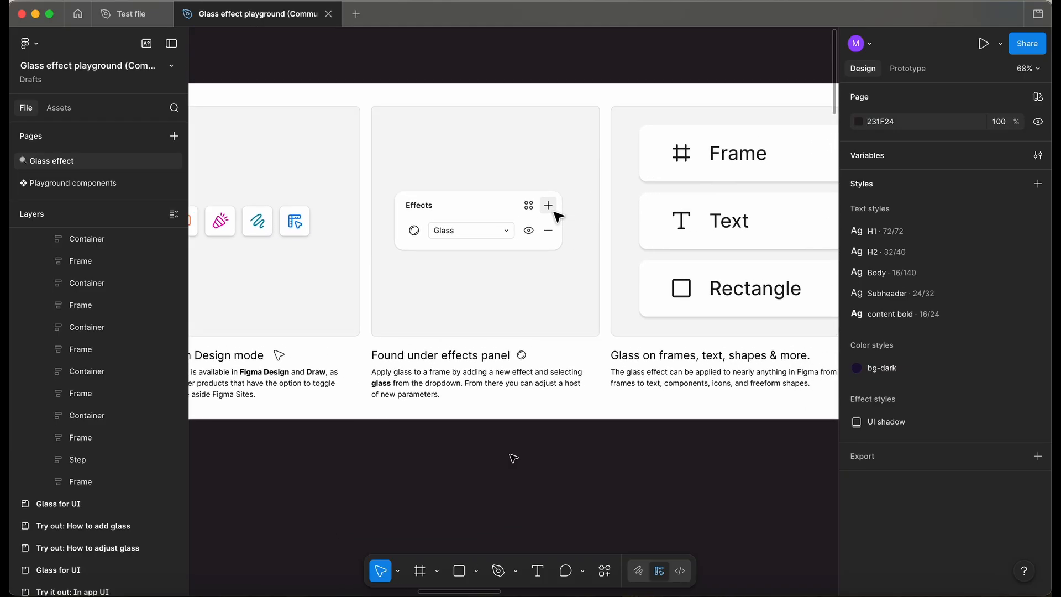
scroll(545, 467, right, 5)
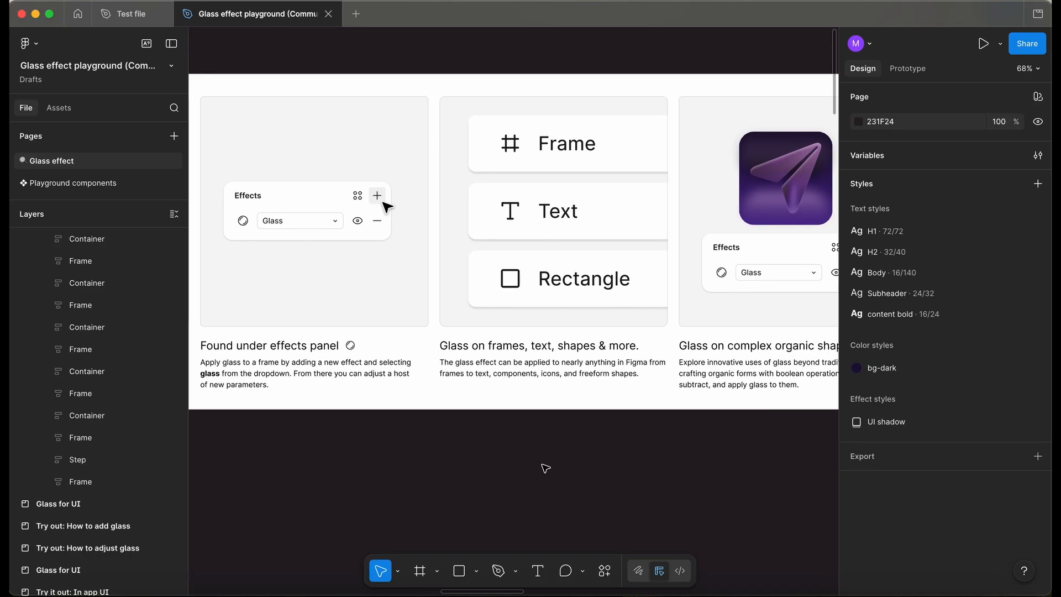
scroll(550, 474, right, 4)
scroll(549, 474, down, 1)
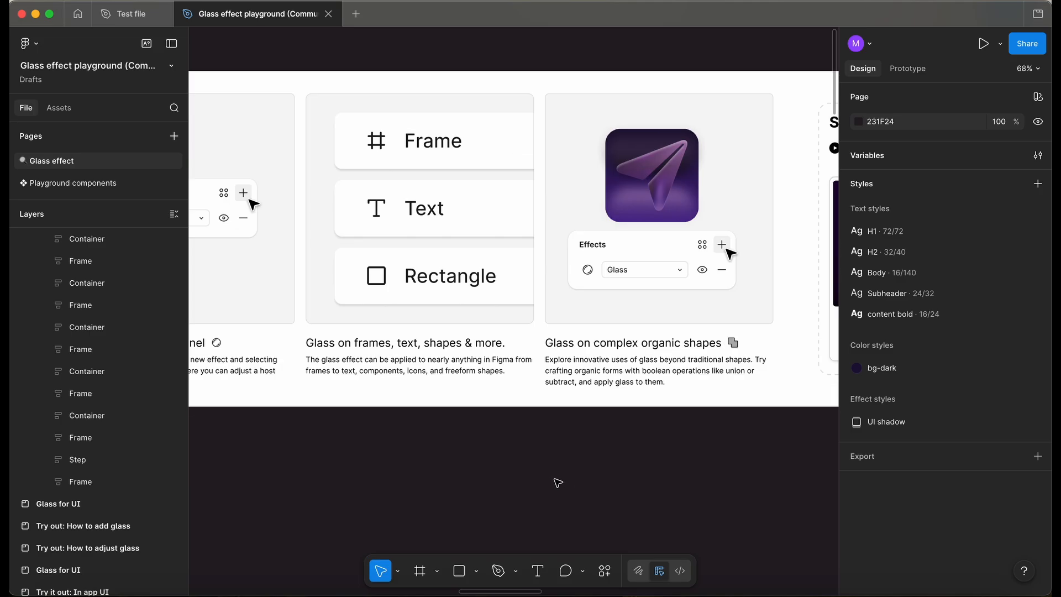
scroll(569, 459, right, 1)
scroll(569, 459, right, 3)
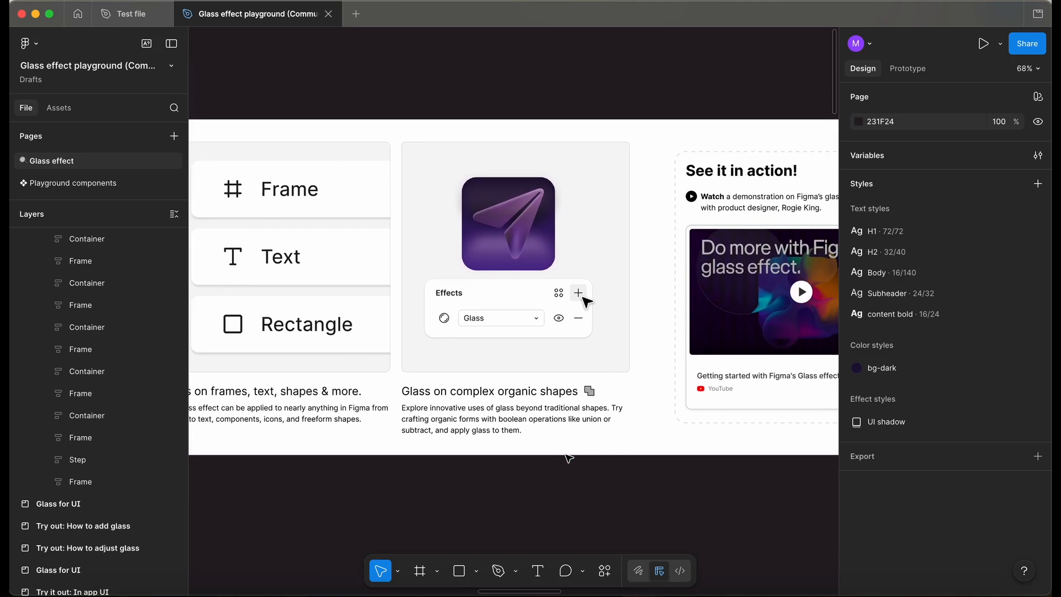
Examine the See it in action video card and the glass effect settings panel section.
scroll(579, 249, up, 3)
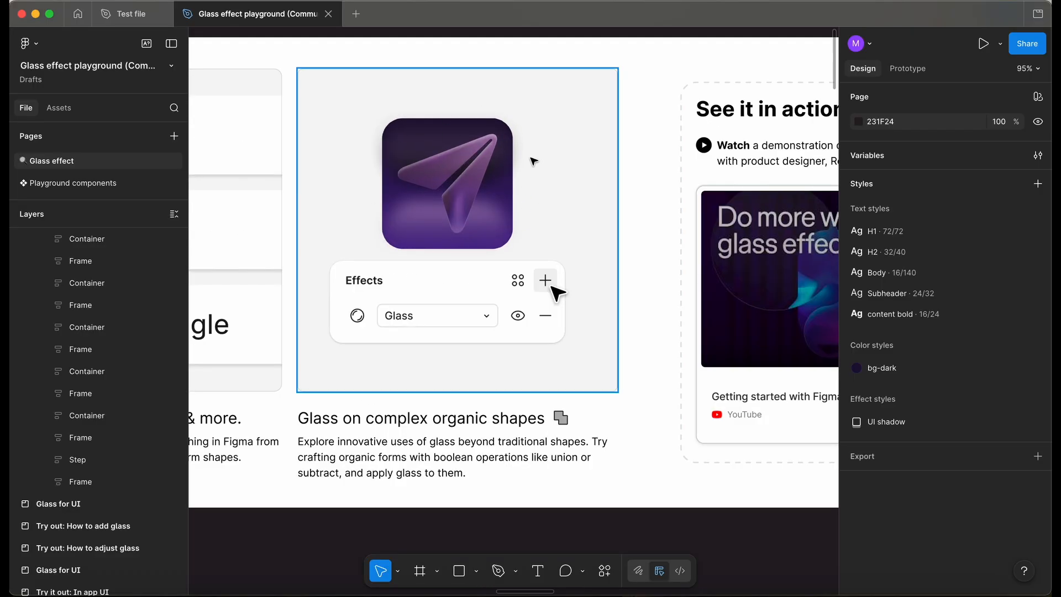
scroll(374, 170, down, 4)
scroll(593, 308, right, 2)
scroll(594, 308, up, 1)
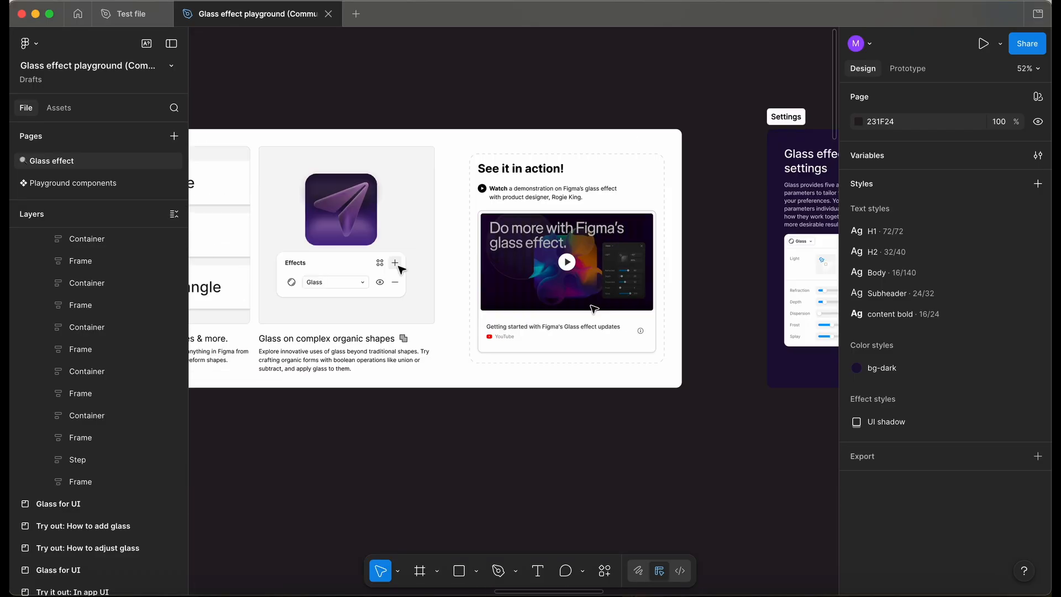
scroll(593, 309, up, 2)
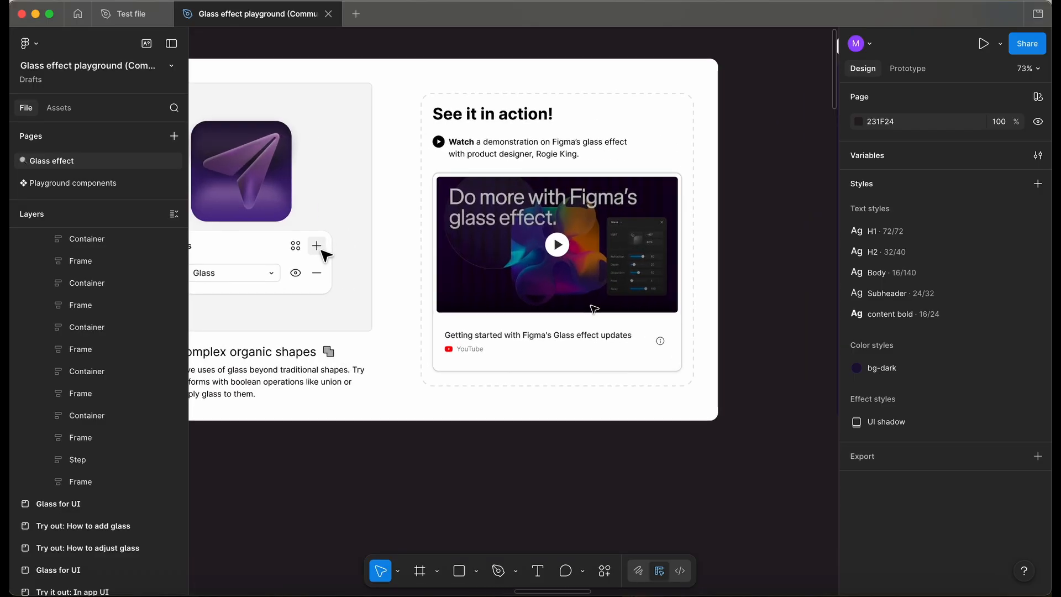
scroll(594, 309, down, 3)
scroll(594, 309, down, 4)
scroll(591, 308, right, 5)
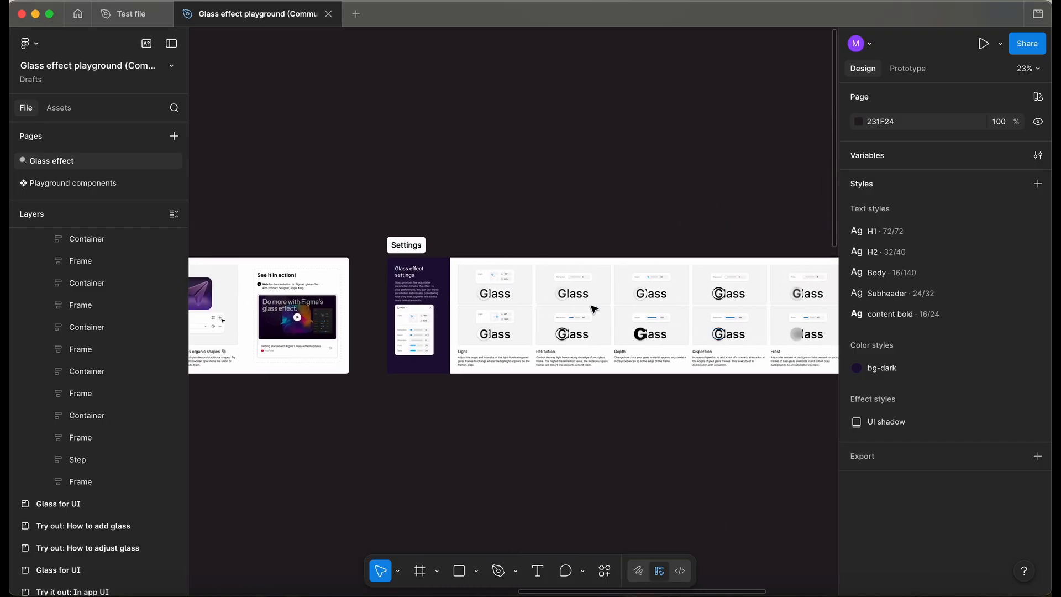
scroll(414, 396, up, 6)
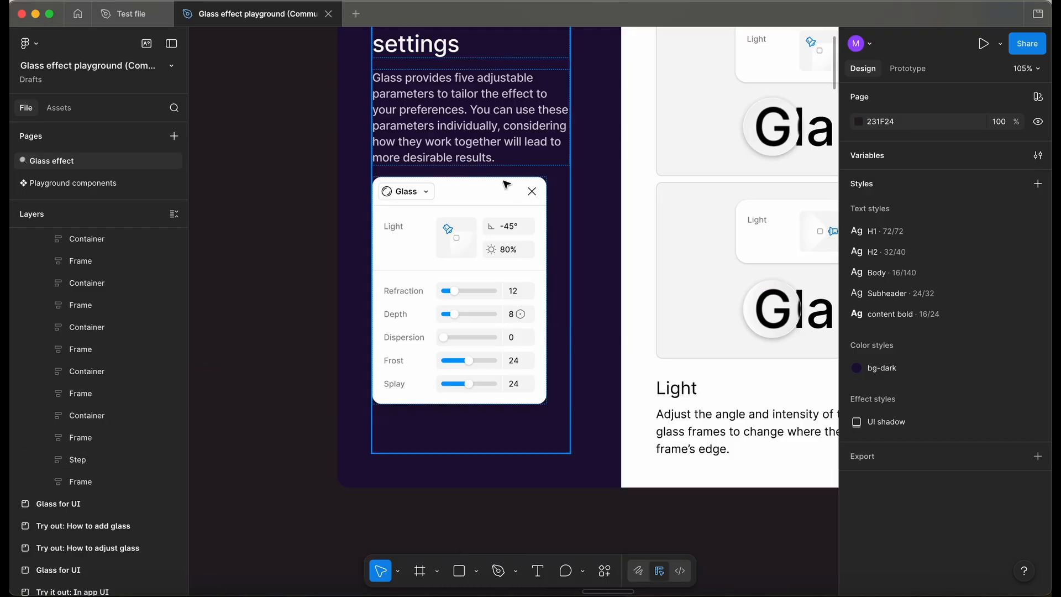
scroll(496, 220, down, 1)
scroll(496, 219, right, 1)
scroll(497, 219, down, 2)
scroll(497, 219, right, 2)
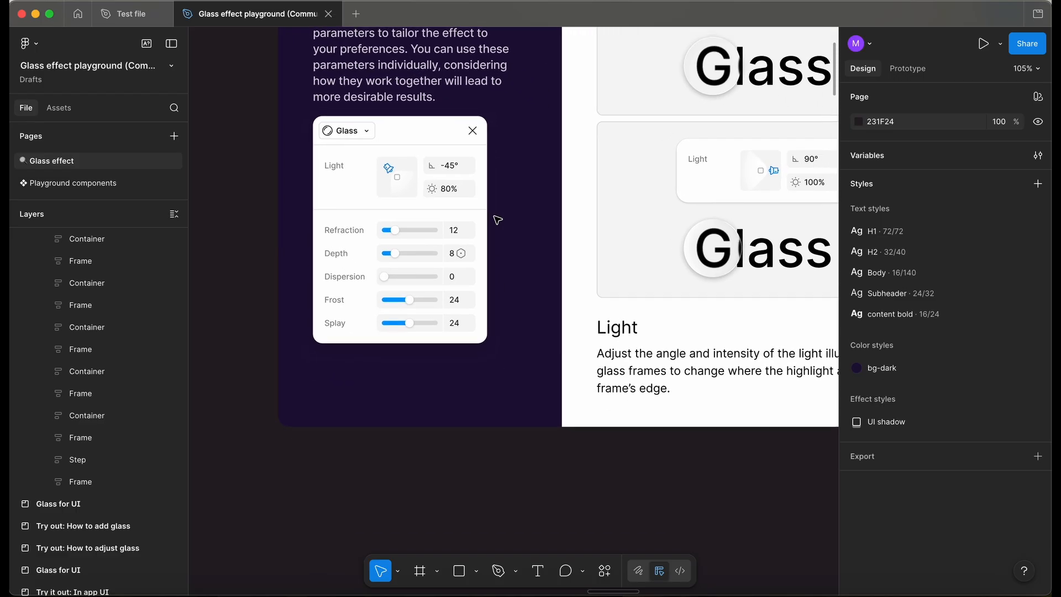
Draw a frame about 89 × 70 below the settings section and add a Glass effect to it.
key(f)
drag(418, 471, 484, 522)
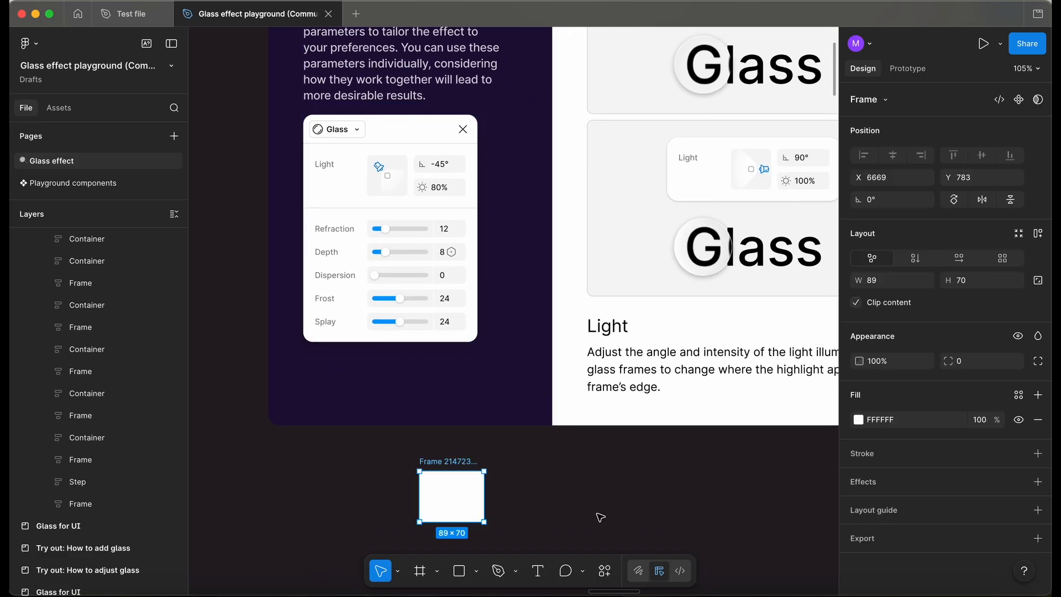
click(1038, 481)
click(743, 447)
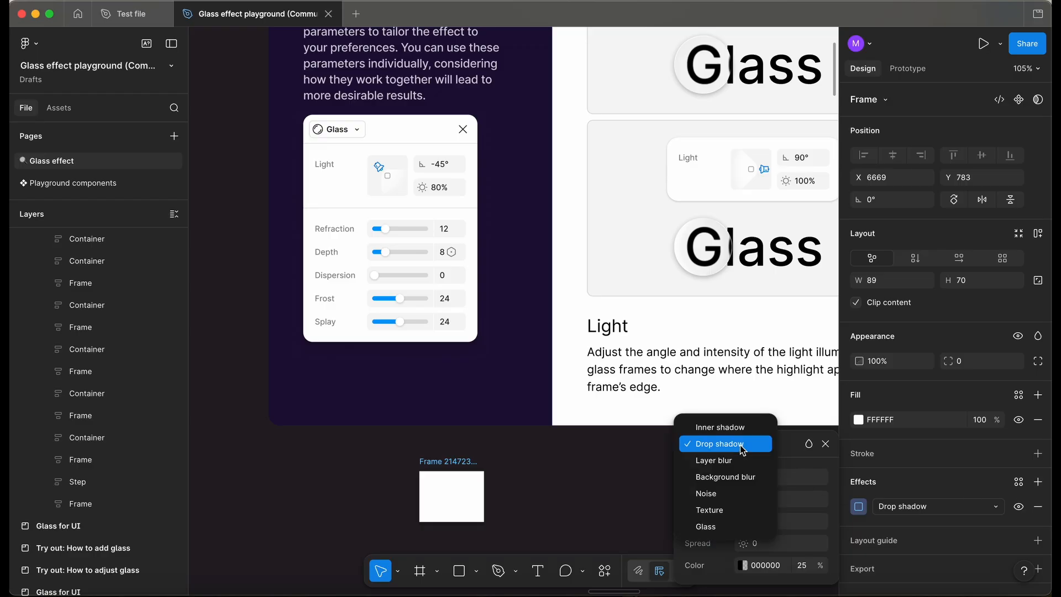
click(730, 526)
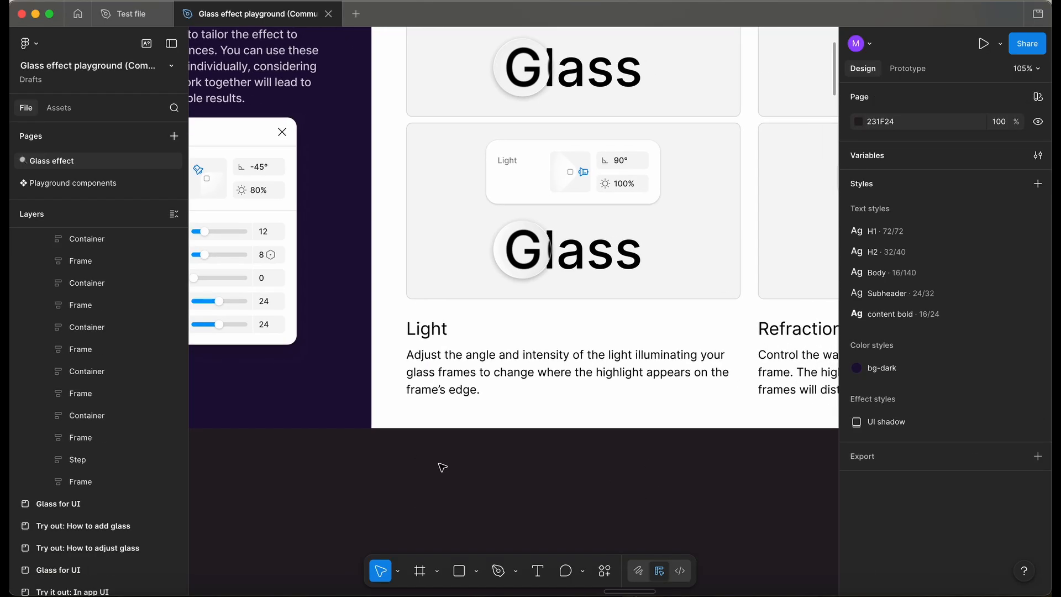
Review the Light, Refraction, Depth and Dispersion example cards in the settings section.
scroll(443, 467, down, 1)
scroll(442, 467, right, 2)
scroll(443, 467, up, 1)
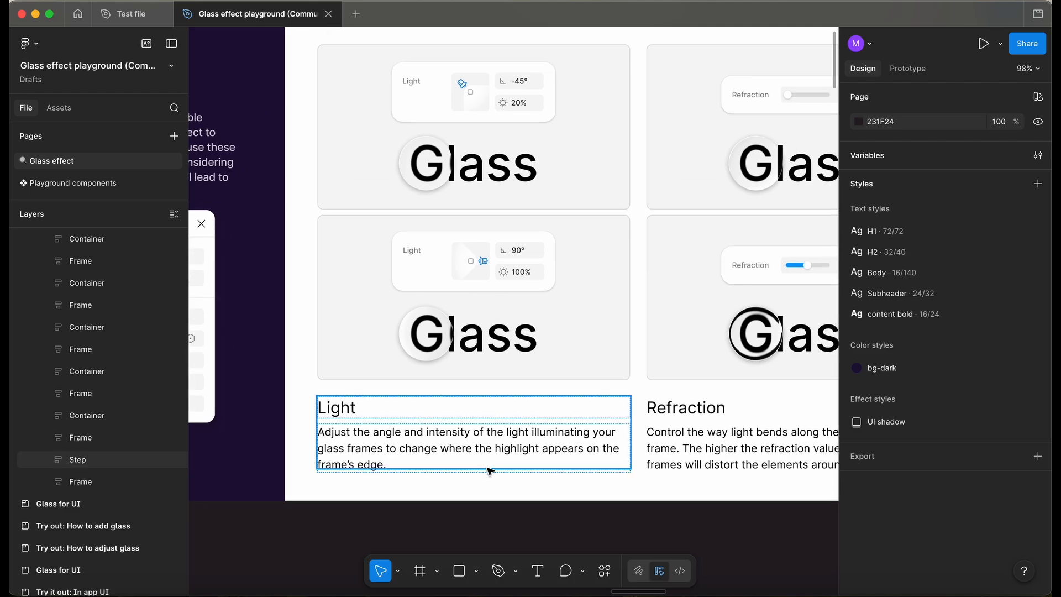
scroll(443, 530, down, 1)
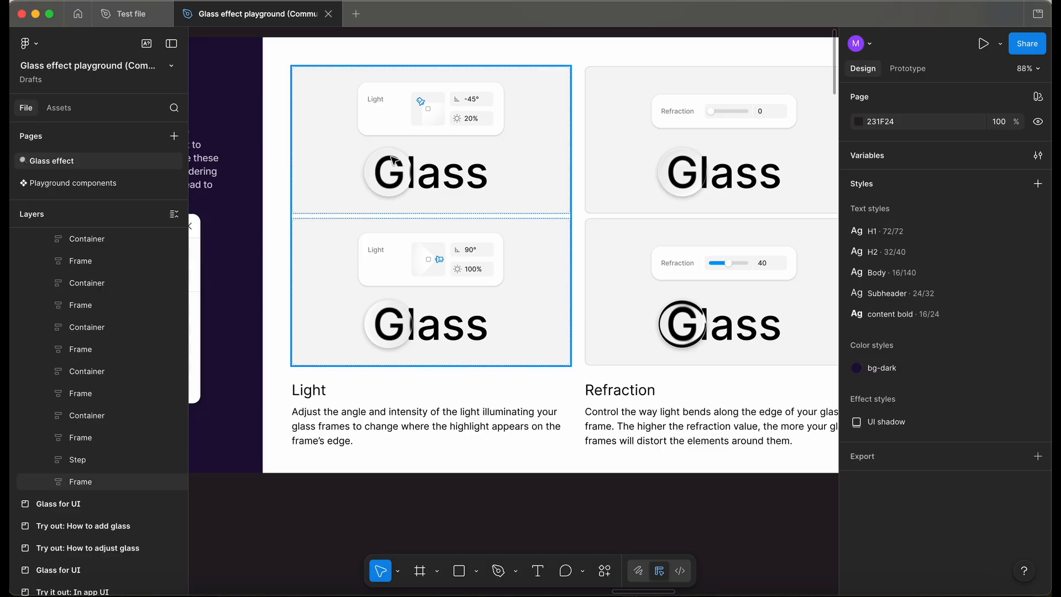
scroll(556, 495, right, 4)
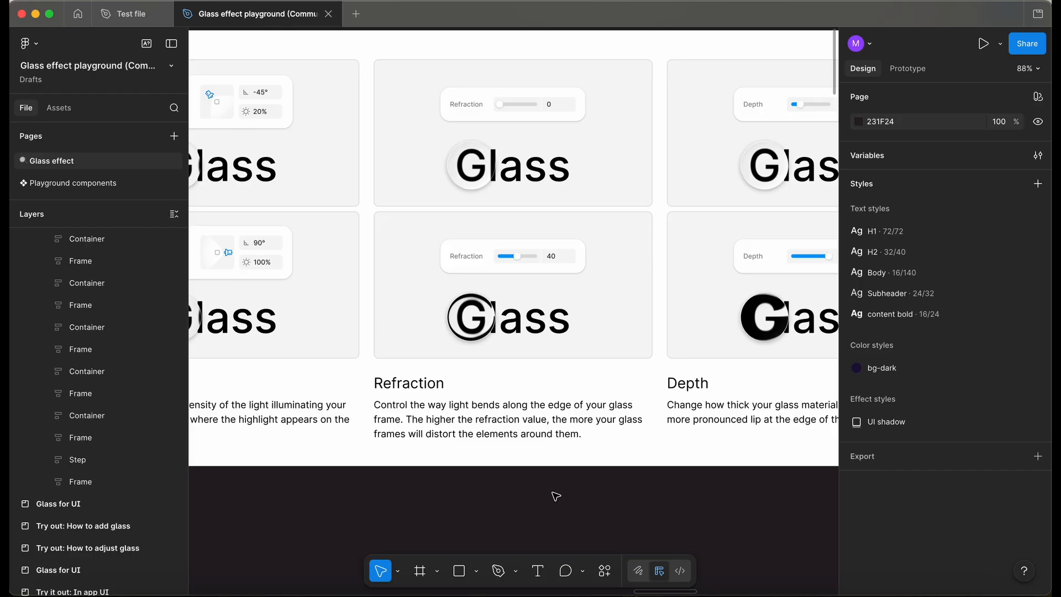
scroll(556, 496, right, 2)
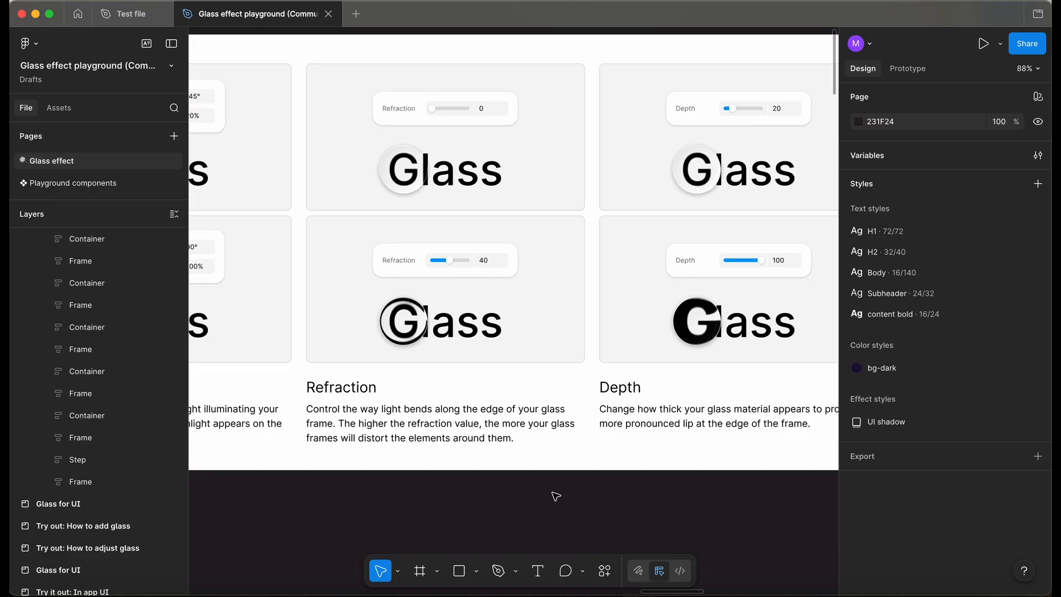
ctrl+scroll(555, 495, down, 3)
scroll(556, 495, right, 3)
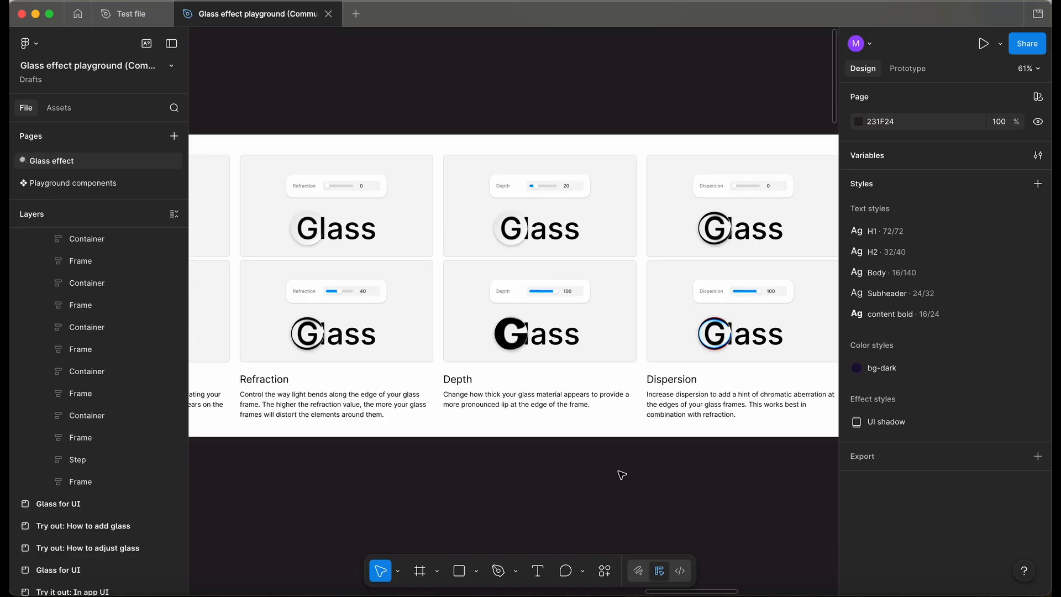
ctrl+scroll(588, 454, up, 3)
ctrl+scroll(587, 455, down, 5)
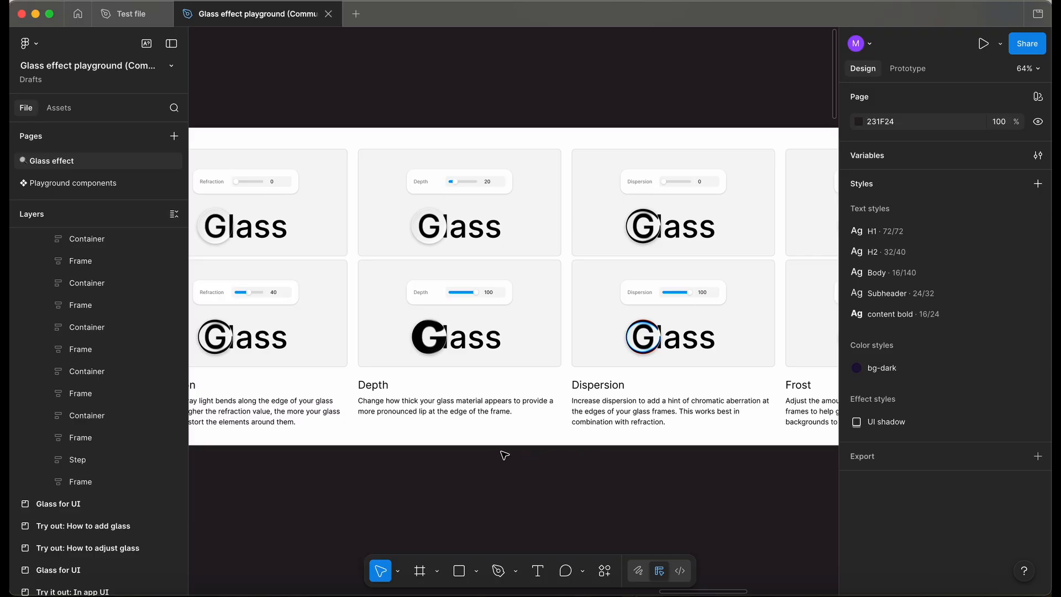
ctrl+scroll(505, 454, up, 3)
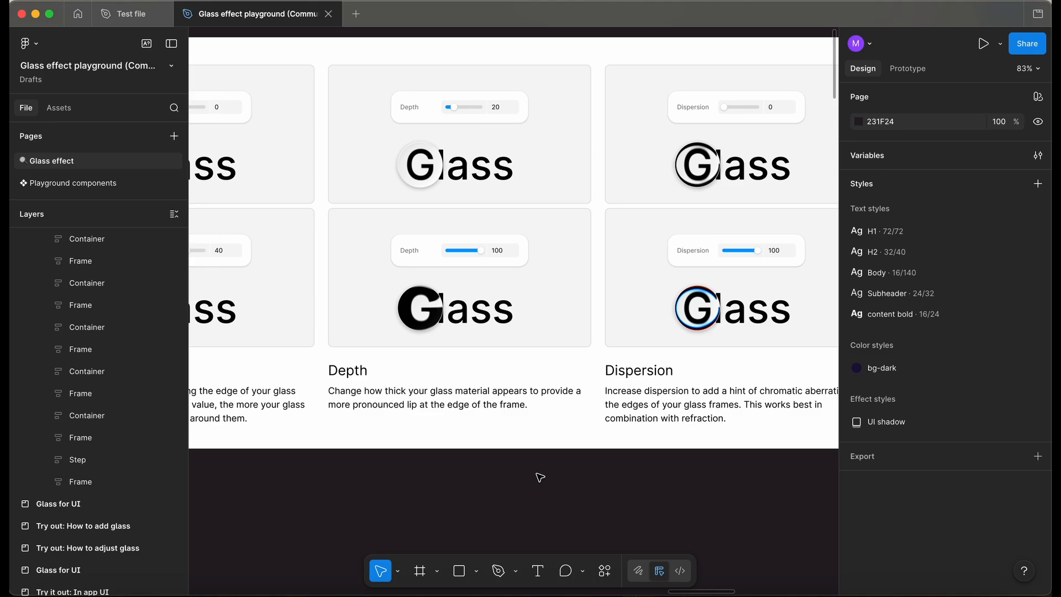
Review the Frost, Splay and Variables cards, then survey all playground sections up to the How to add glass exercise.
scroll(540, 477, right, 5)
scroll(539, 477, up, 1)
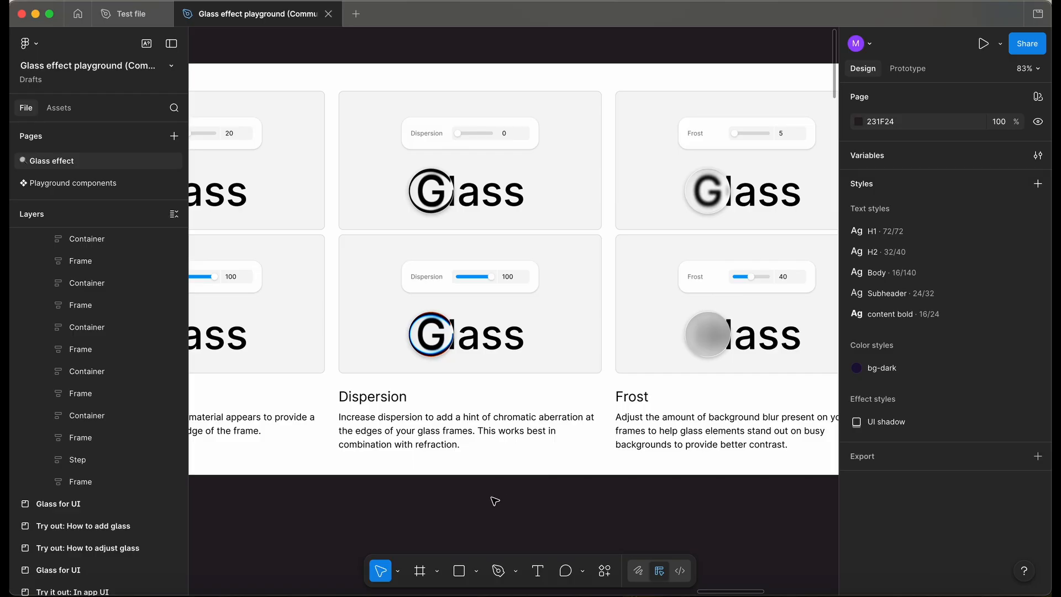
scroll(494, 500, right, 4)
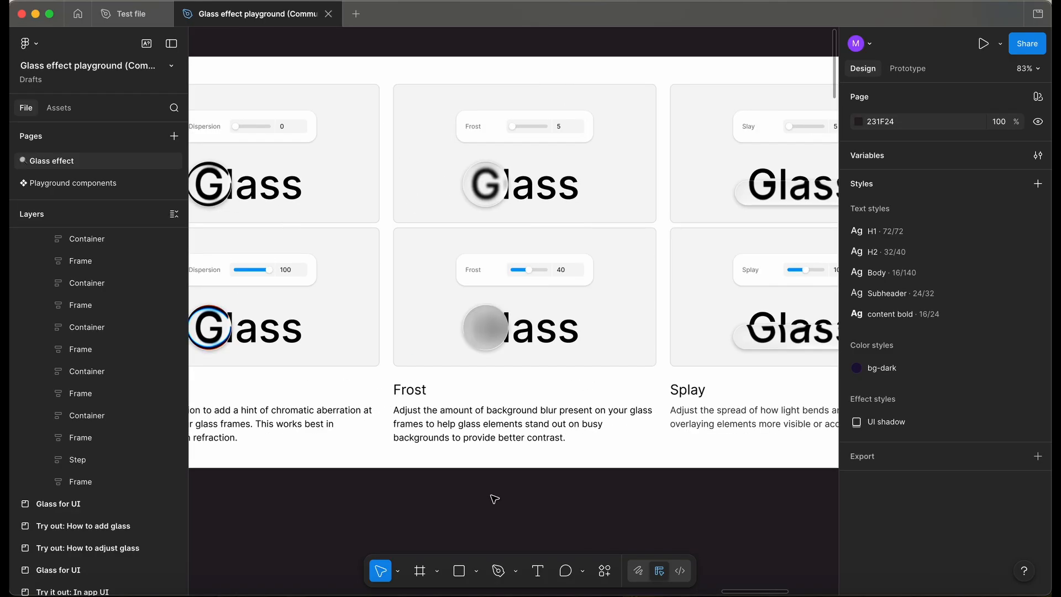
scroll(495, 498, right, 1)
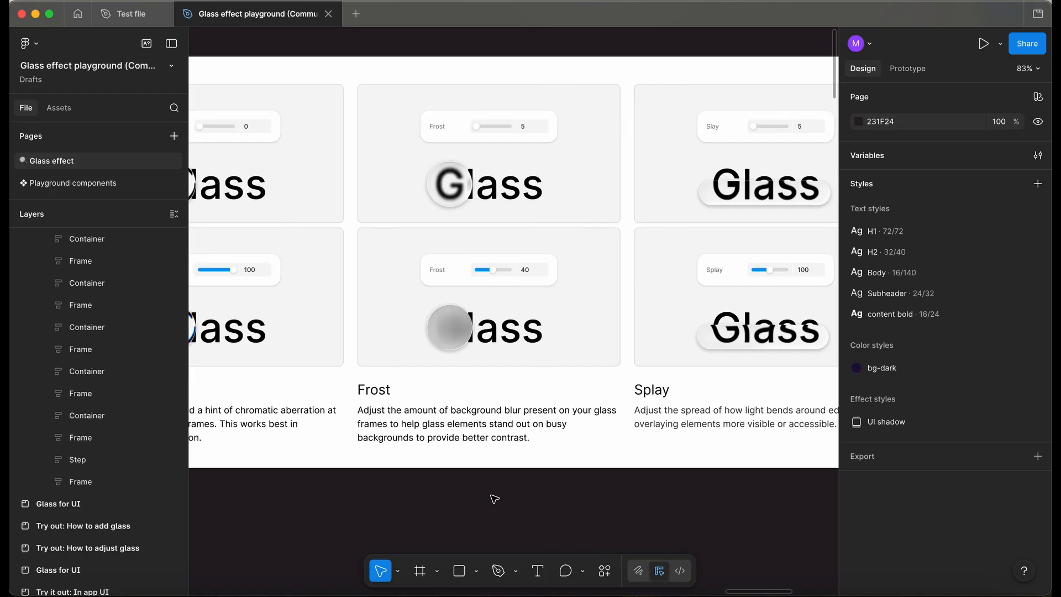
scroll(494, 499, right, 2)
scroll(494, 499, right, 6)
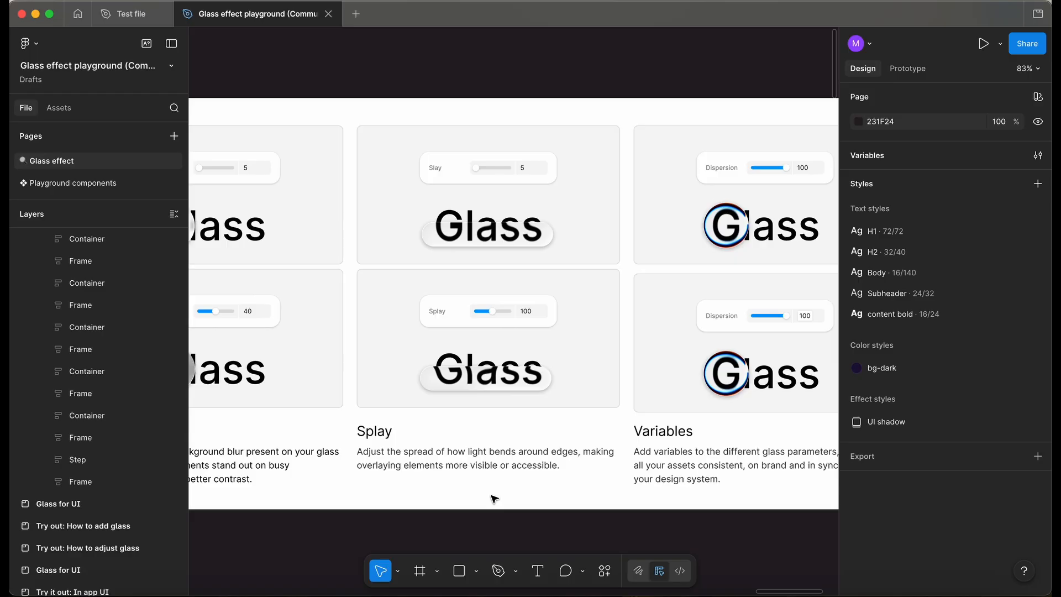
scroll(495, 498, right, 5)
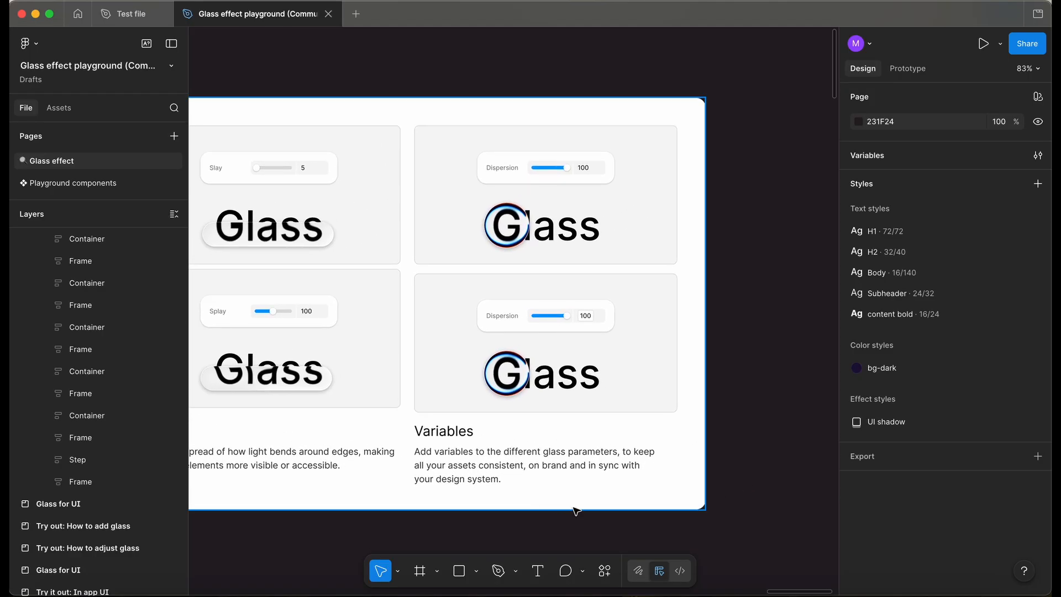
scroll(576, 500, down, 2)
scroll(576, 500, right, 2)
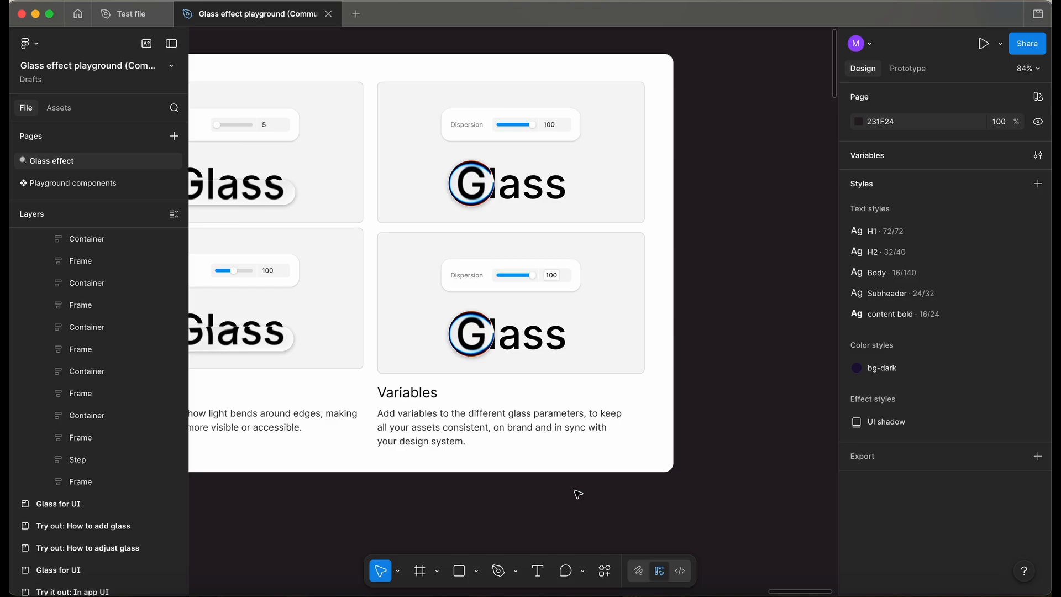
scroll(577, 493, down, 3)
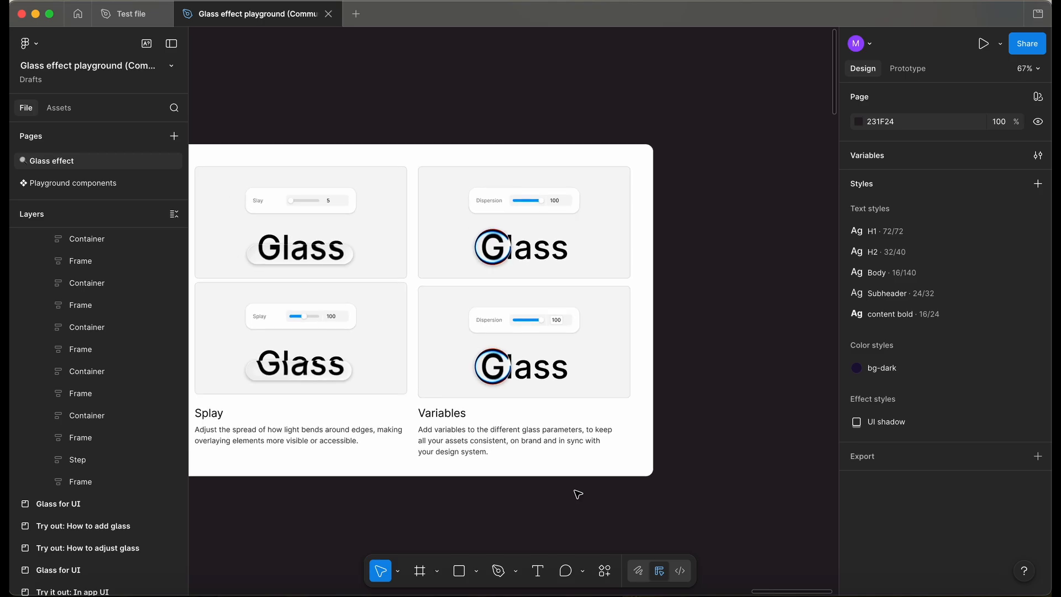
scroll(689, 448, down, 10)
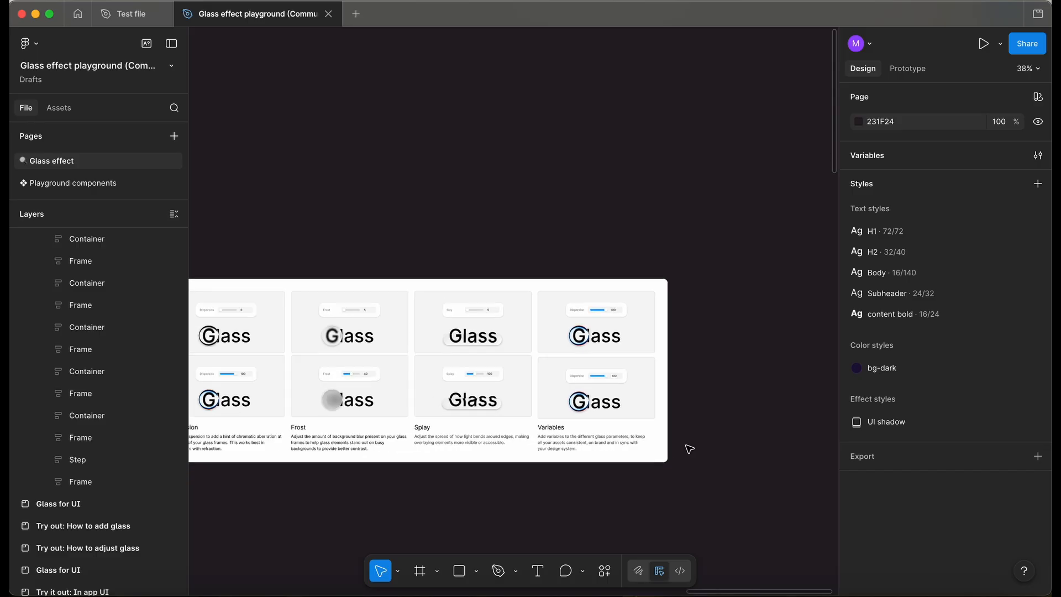
scroll(689, 449, down, 2)
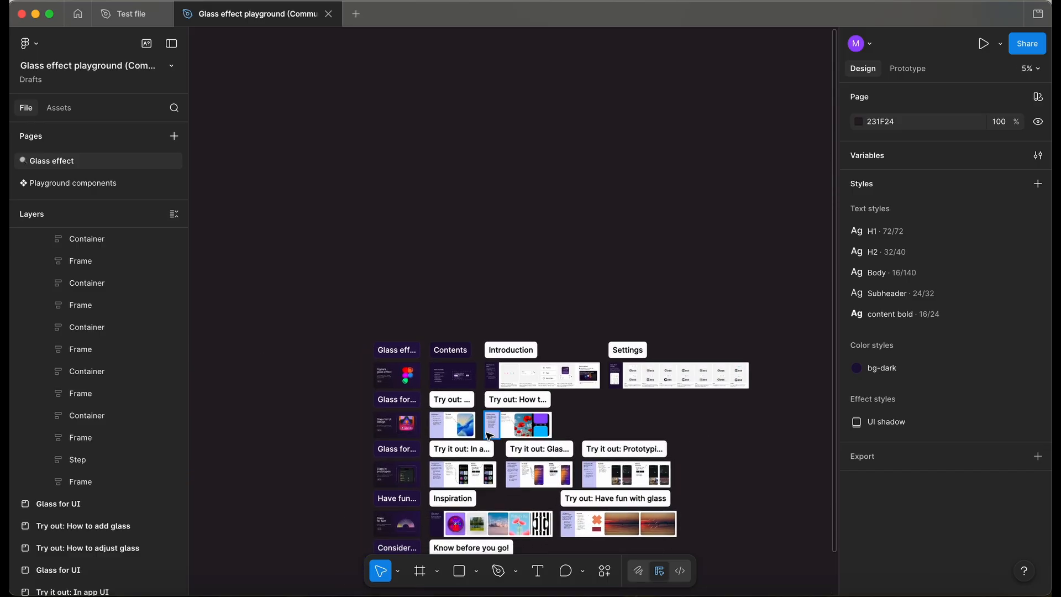
scroll(435, 428, up, 5)
scroll(436, 428, up, 4)
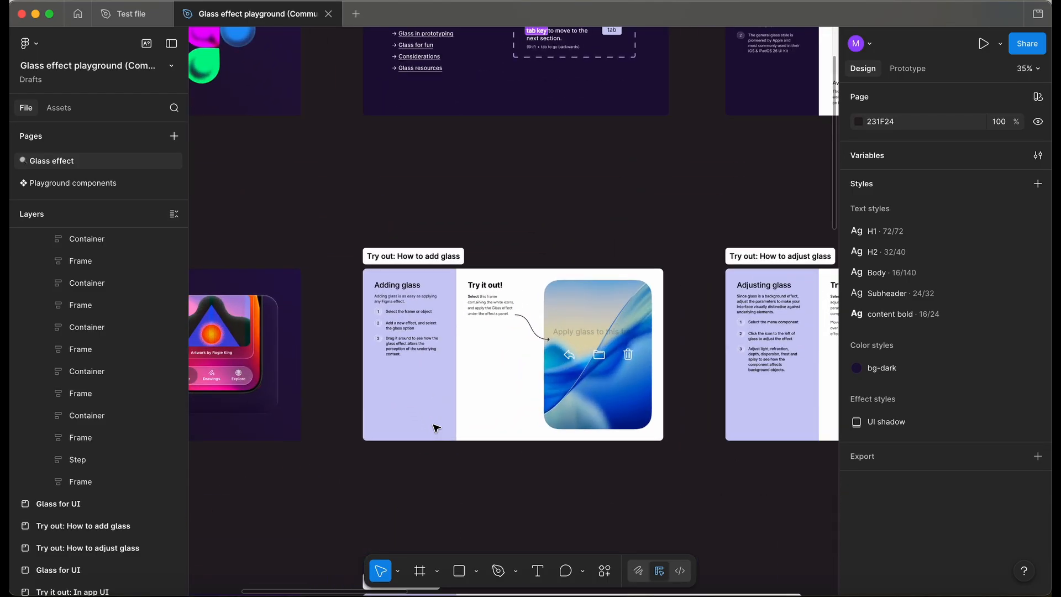
Select the 'Apply glass to this frame' frame in the How to add glass exercise and add a Glass effect to it.
scroll(443, 367, up, 4)
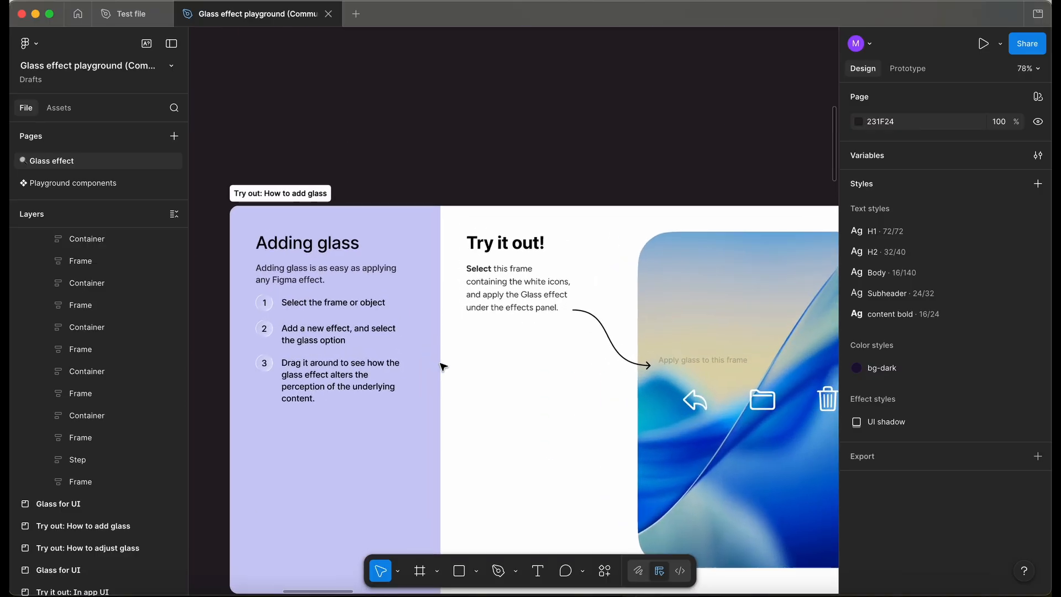
click(738, 333)
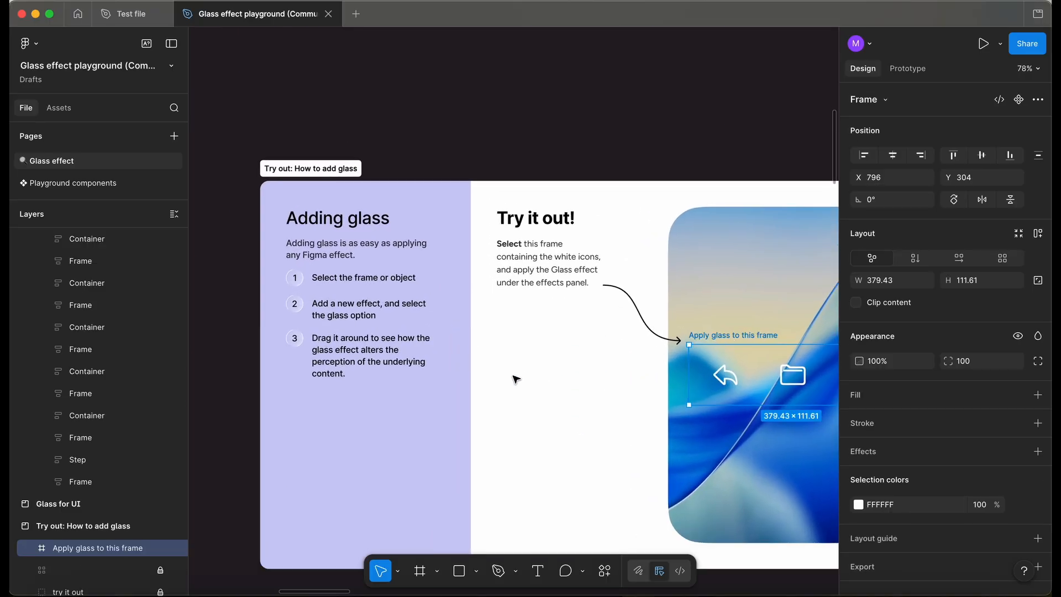
scroll(516, 379, down, 2)
scroll(516, 379, right, 2)
scroll(515, 379, down, 1)
scroll(516, 379, right, 2)
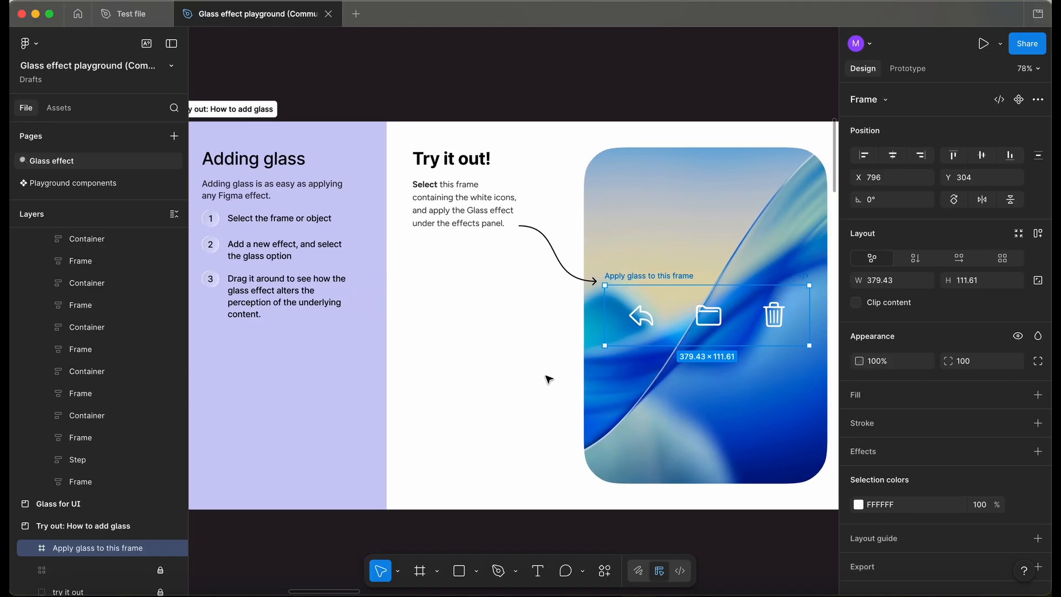
scroll(1025, 503, down, 1)
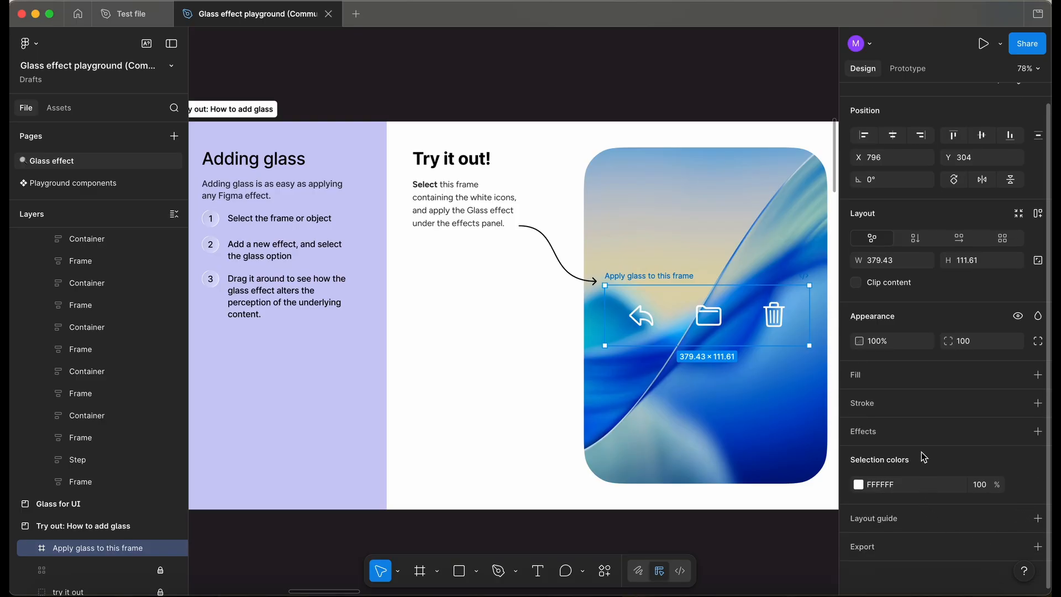
click(1037, 431)
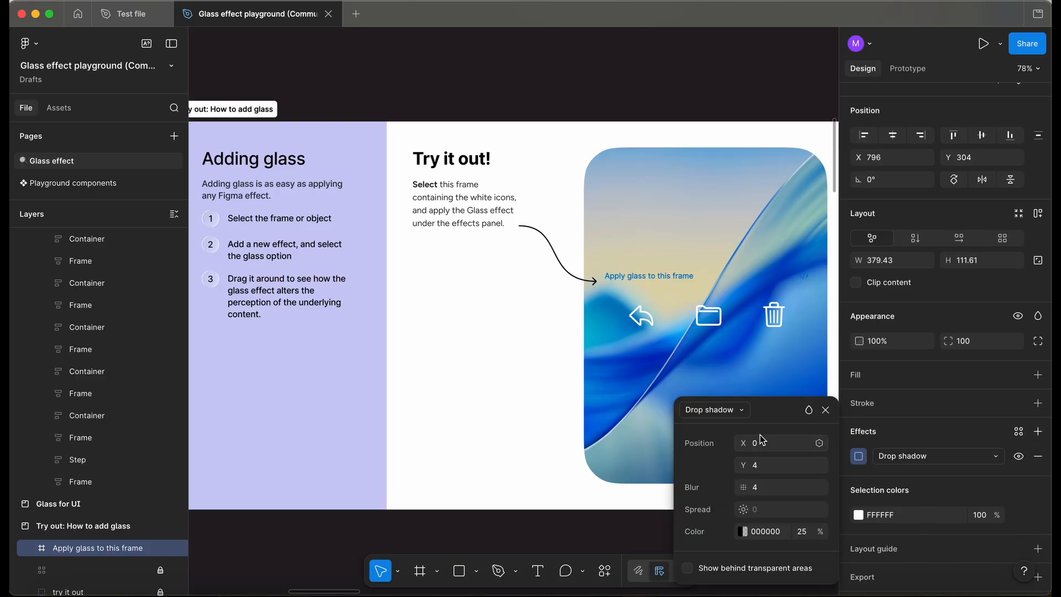
click(713, 407)
click(738, 489)
scroll(562, 390, right, 2)
scroll(561, 389, down, 1)
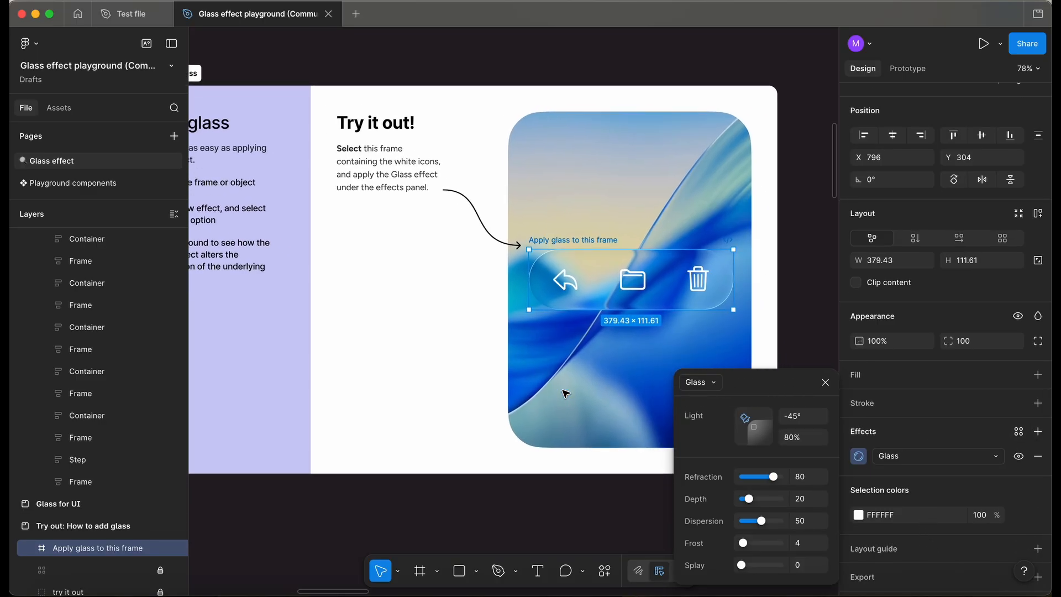
Move the glass frame up and down over the background image to see how the glass effect changes.
scroll(561, 390, left, 1)
scroll(561, 389, up, 1)
scroll(565, 394, left, 1)
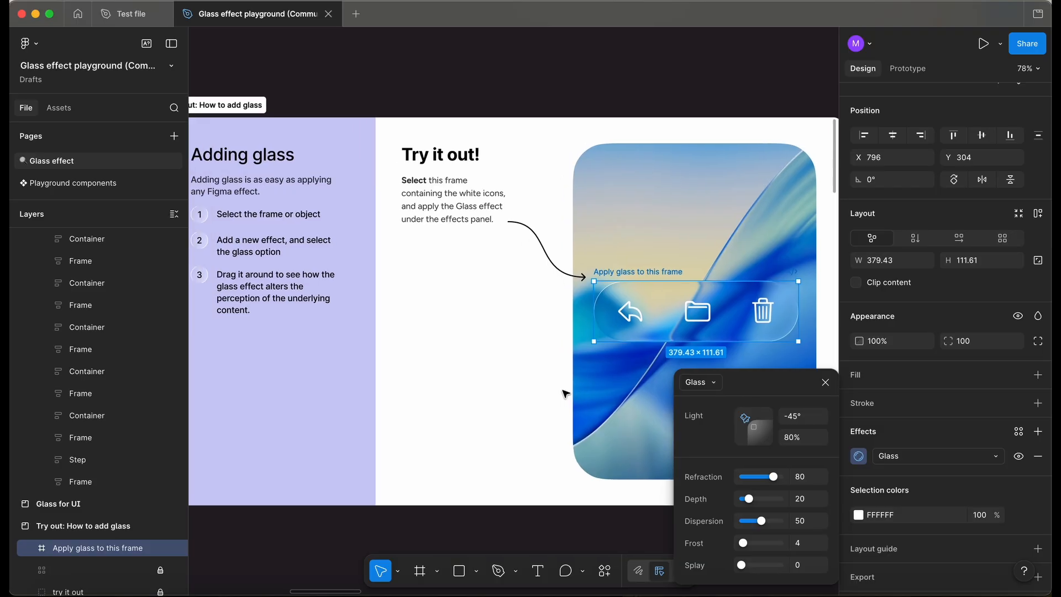
scroll(564, 393, right, 5)
scroll(565, 393, down, 1)
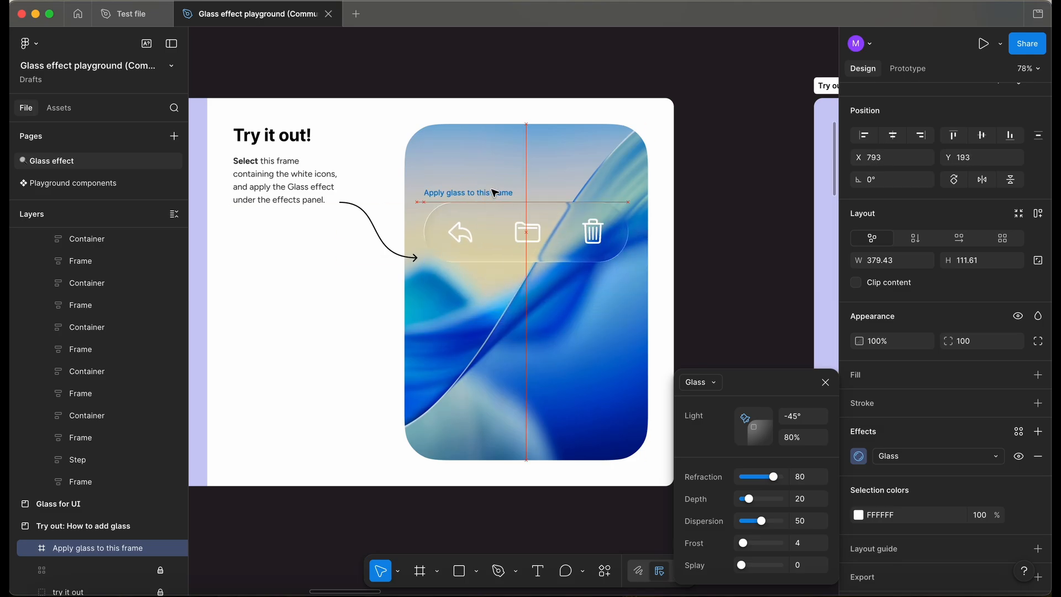
scroll(495, 193, up, 5)
scroll(495, 193, up, 4)
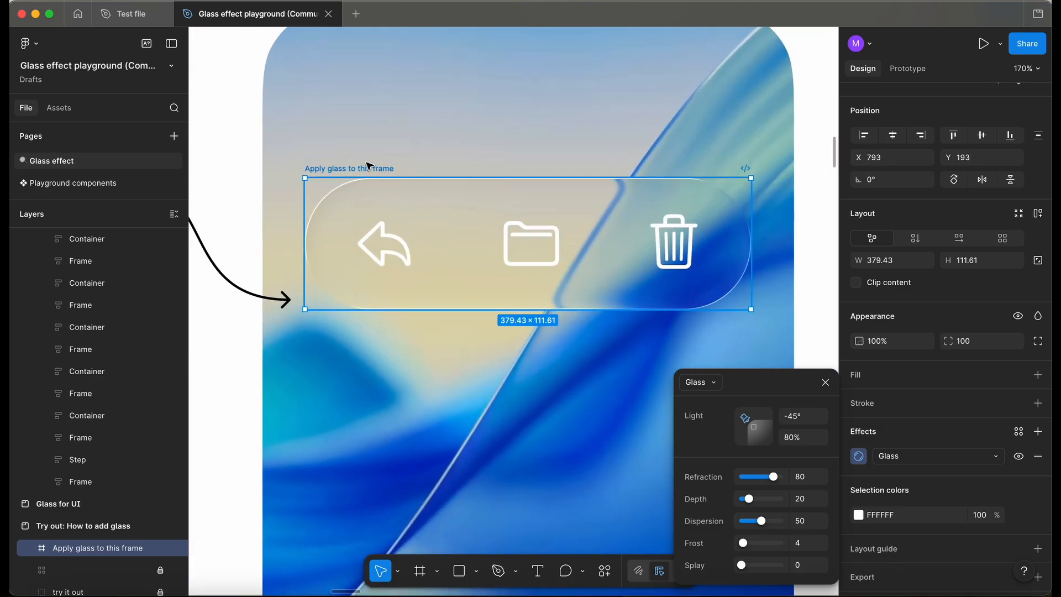
drag(368, 152, 371, 320)
scroll(371, 320, down, 3)
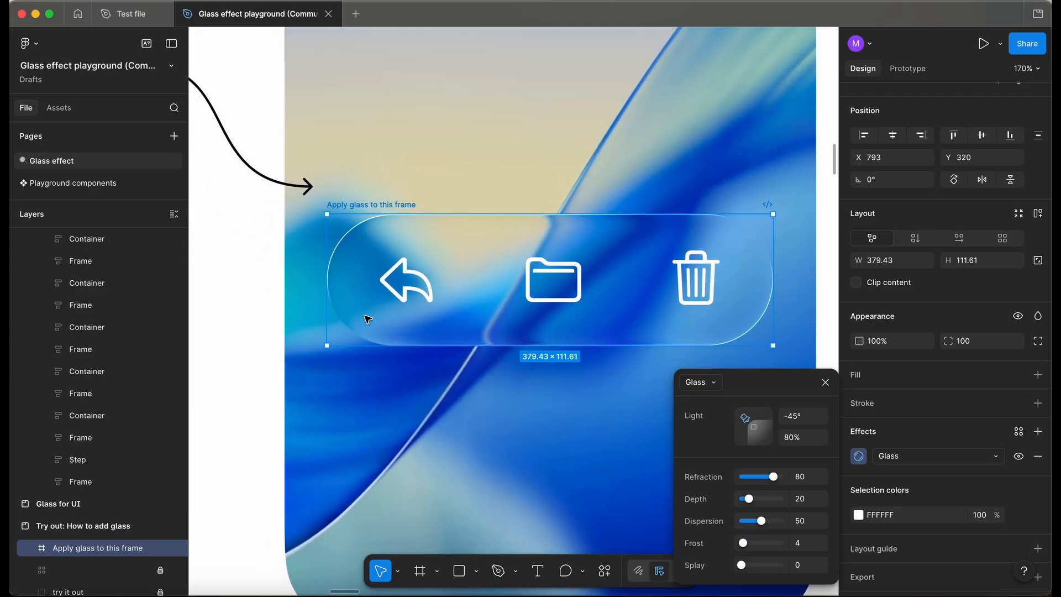
drag(373, 152, 376, 189)
Select the menu component in the How to adjust glass exercise and open its Glass effect settings.
scroll(381, 199, down, 5)
scroll(485, 274, right, 4)
click(485, 275)
scroll(485, 274, right, 10)
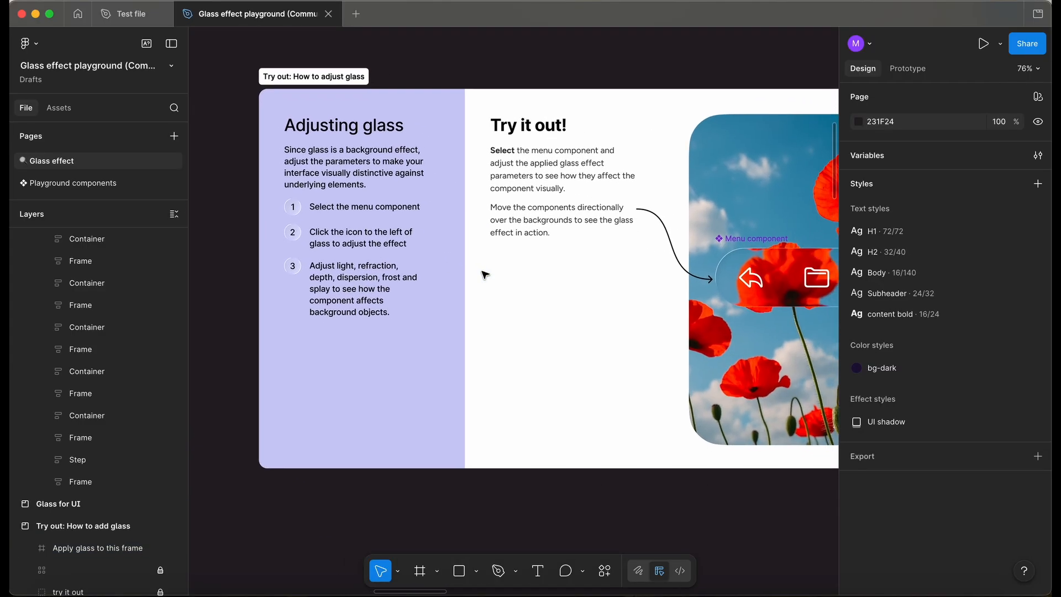
click(691, 213)
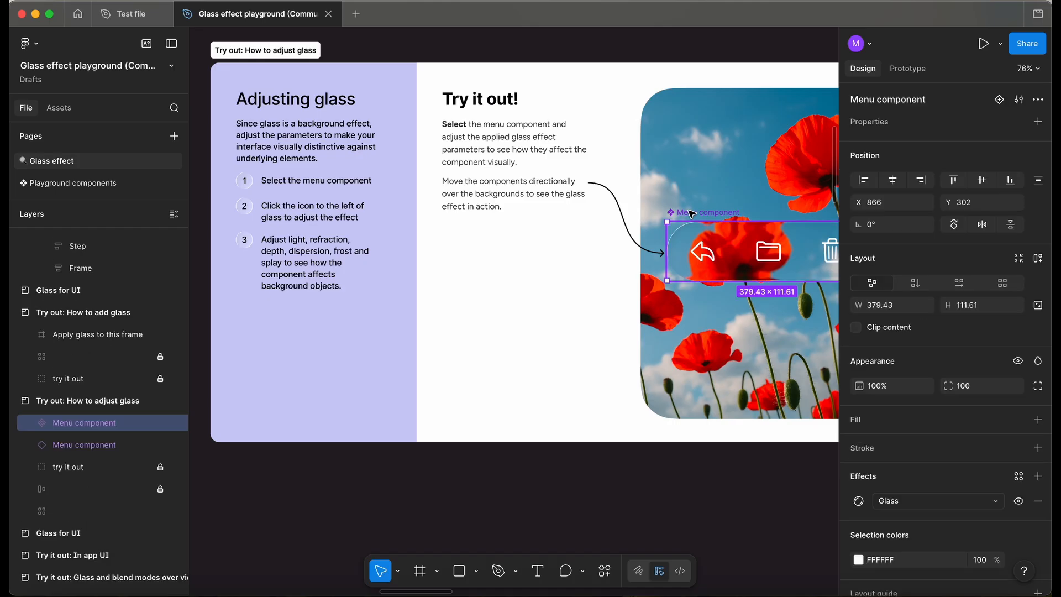
scroll(691, 214, right, 2)
scroll(691, 213, down, 1)
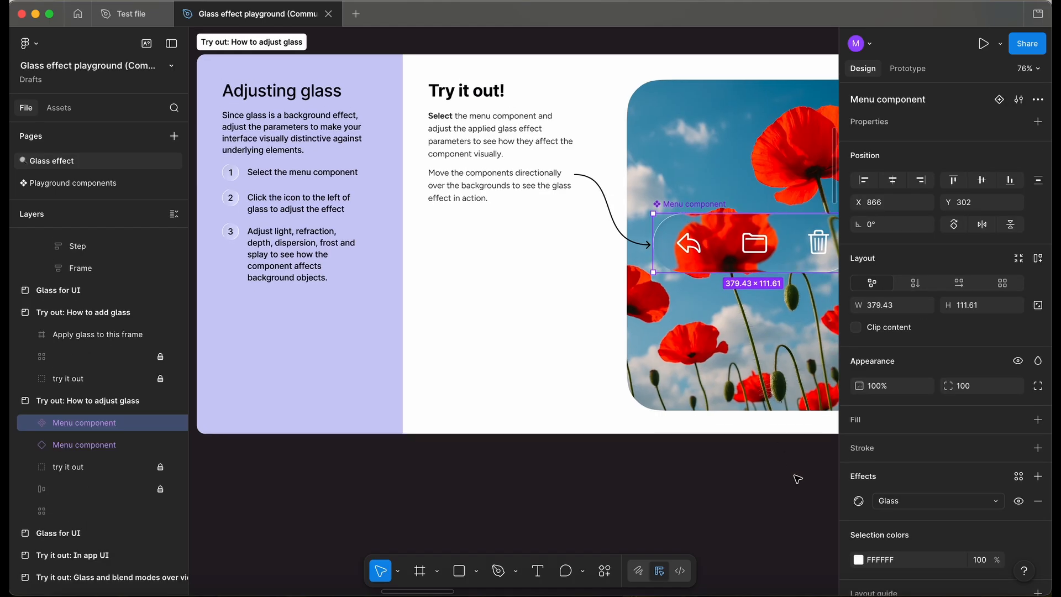
click(858, 501)
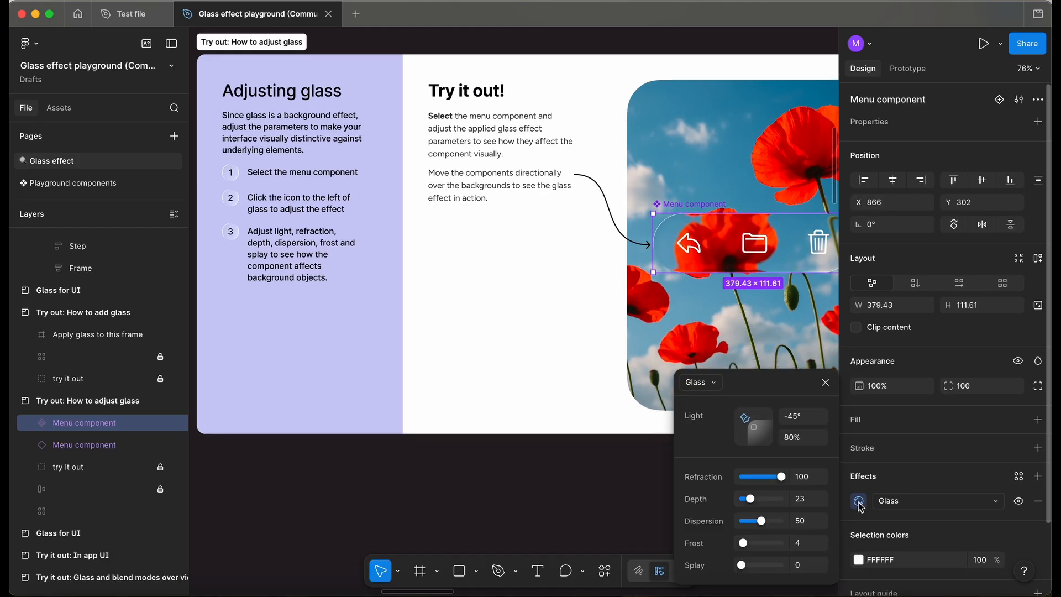
Adjust the menu component's glass to Depth 30, Dispersion 38, Frost 19 and Splay 45.
scroll(554, 314, right, 3)
scroll(554, 313, down, 3)
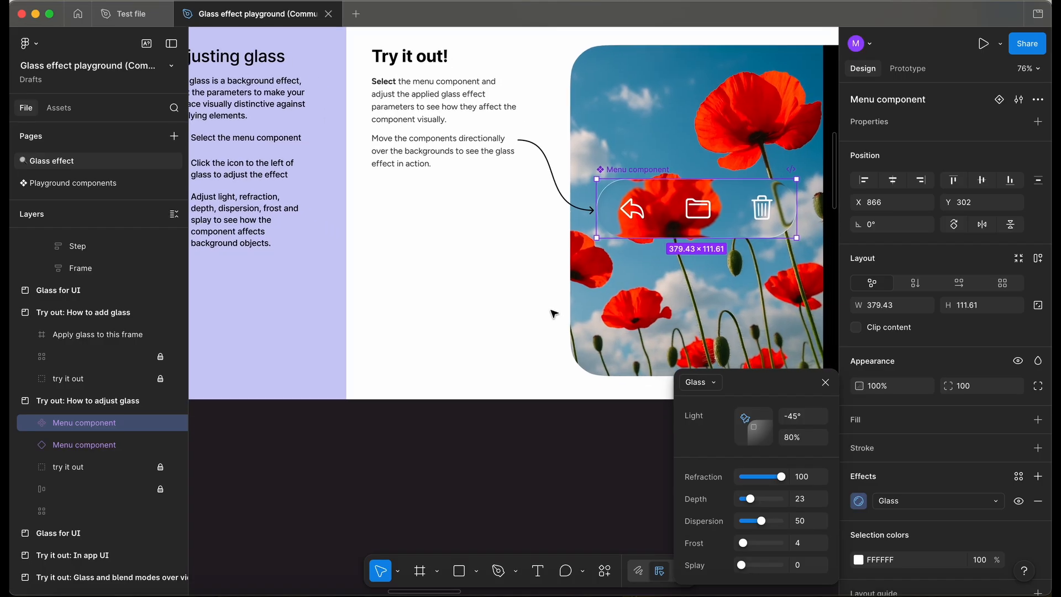
scroll(554, 314, right, 2)
scroll(554, 313, down, 2)
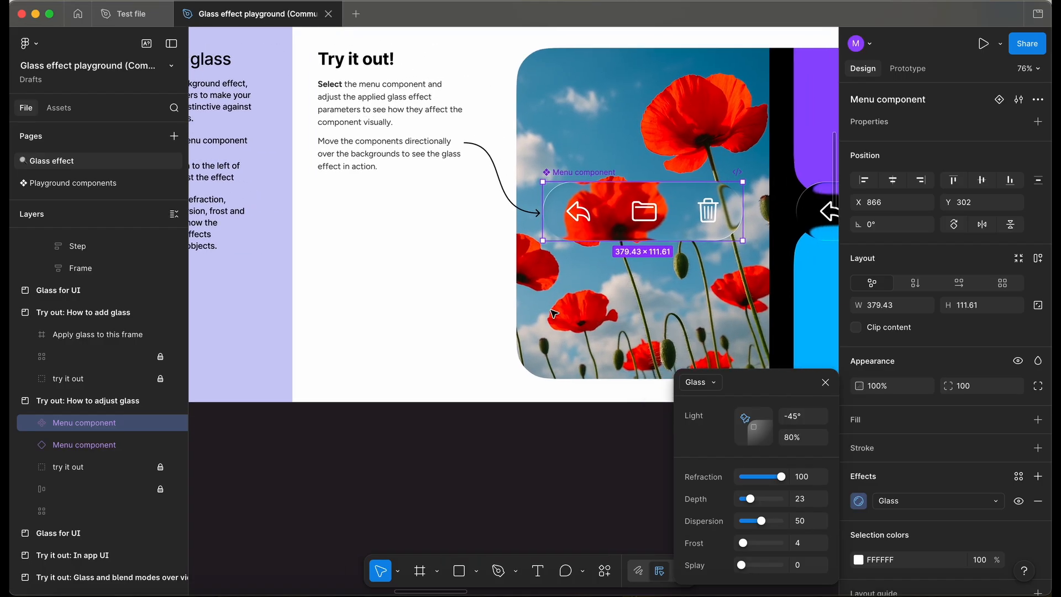
scroll(554, 314, left, 5)
scroll(554, 313, up, 6)
scroll(554, 314, right, 10)
scroll(554, 314, right, 3)
scroll(554, 314, up, 1)
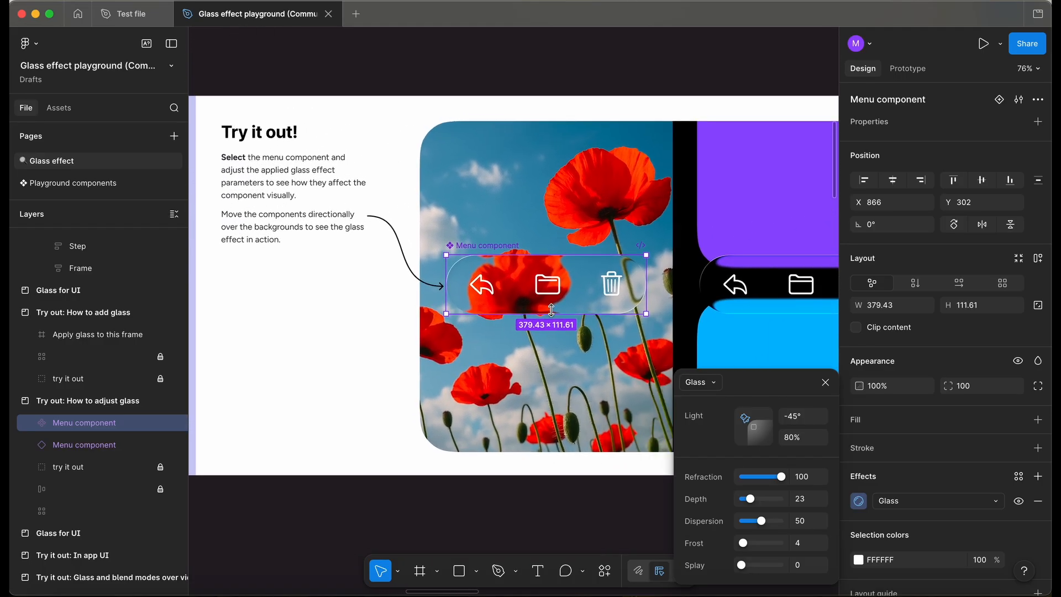
scroll(554, 314, up, 3)
scroll(554, 314, right, 3)
scroll(554, 313, down, 4)
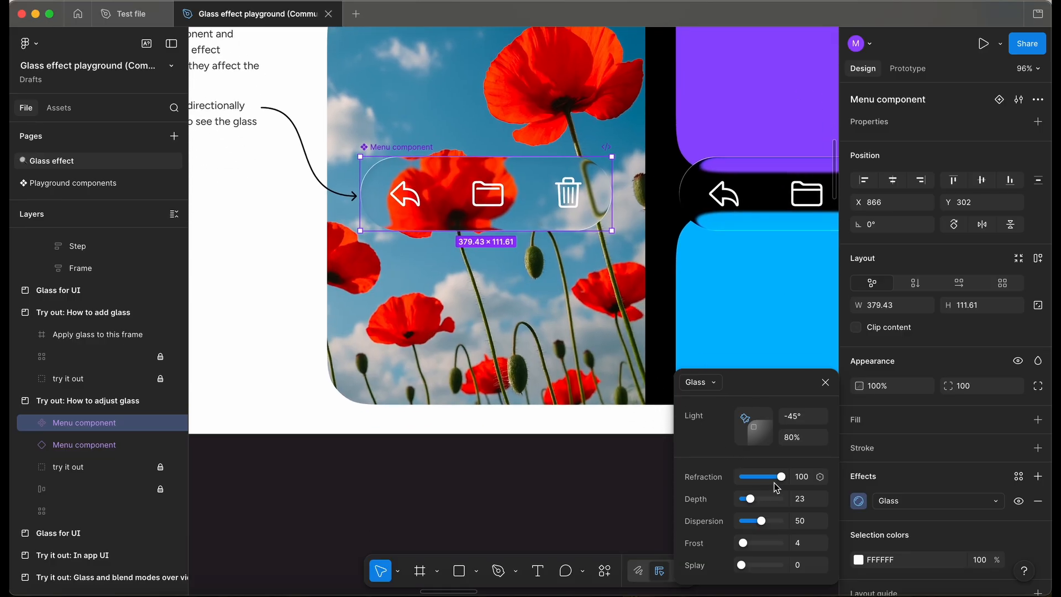
drag(750, 499, 759, 571)
scroll(434, 267, up, 5)
scroll(462, 377, down, 5)
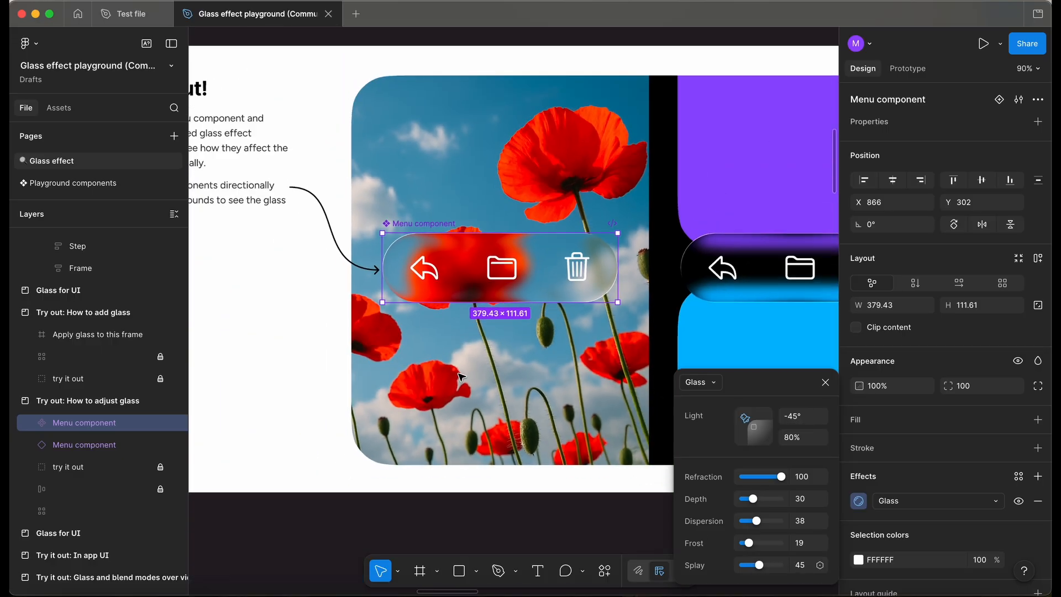
Move the two menu components over their background images to compare the glass effect.
drag(416, 212, 427, 148)
drag(409, 219, 403, 189)
scroll(402, 190, right, 4)
scroll(403, 190, down, 2)
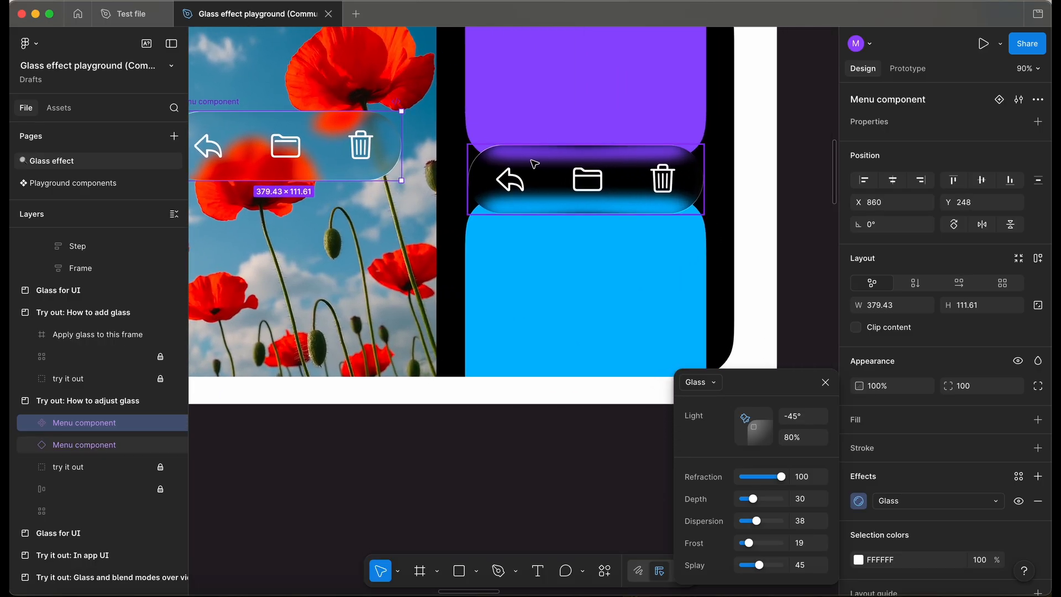
drag(541, 162, 540, 138)
Select the Player component in the In app UI exercise and increase its glass Frost to 25.
key(shift+1)
scroll(354, 275, up, 5)
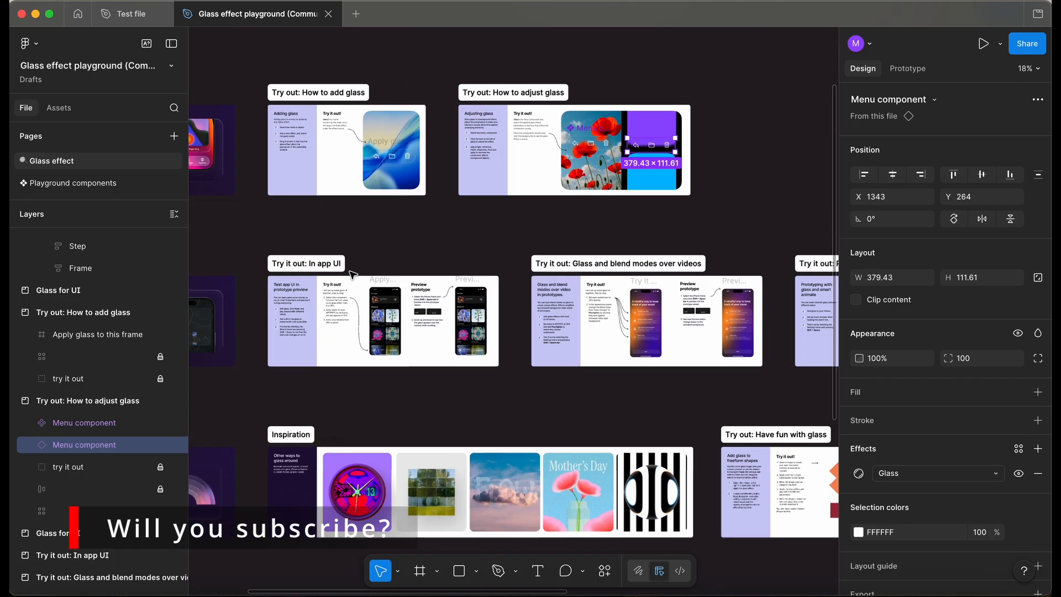
scroll(353, 275, left, 3)
scroll(353, 275, right, 1)
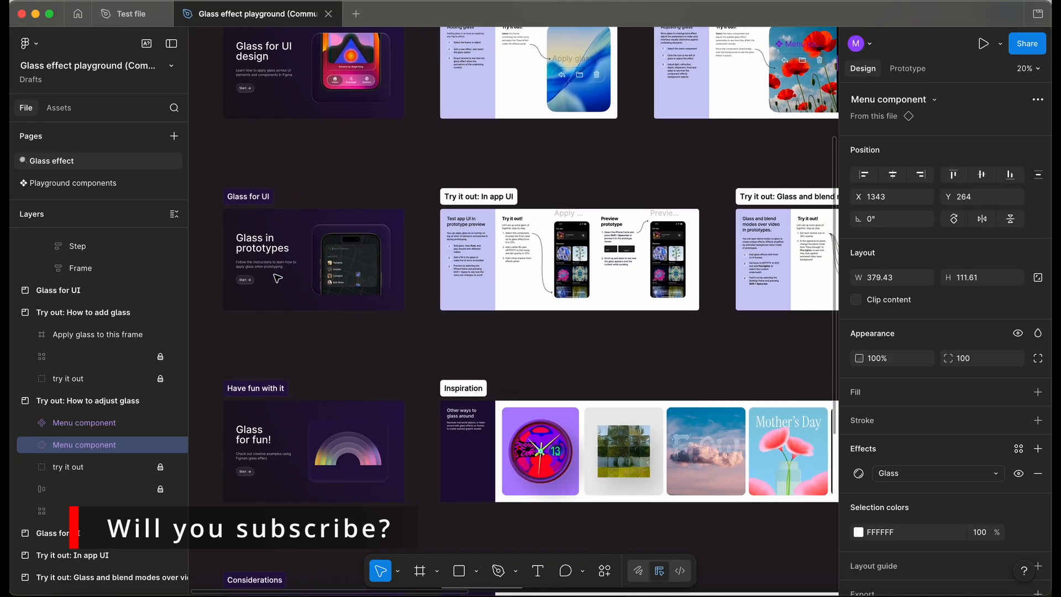
scroll(277, 278, up, 8)
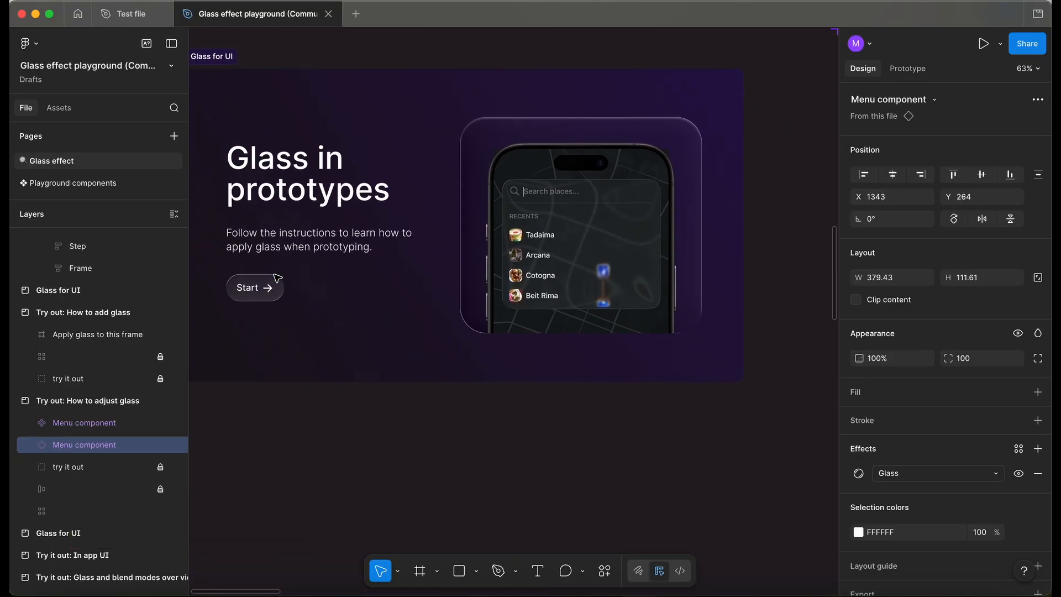
scroll(277, 278, right, 15)
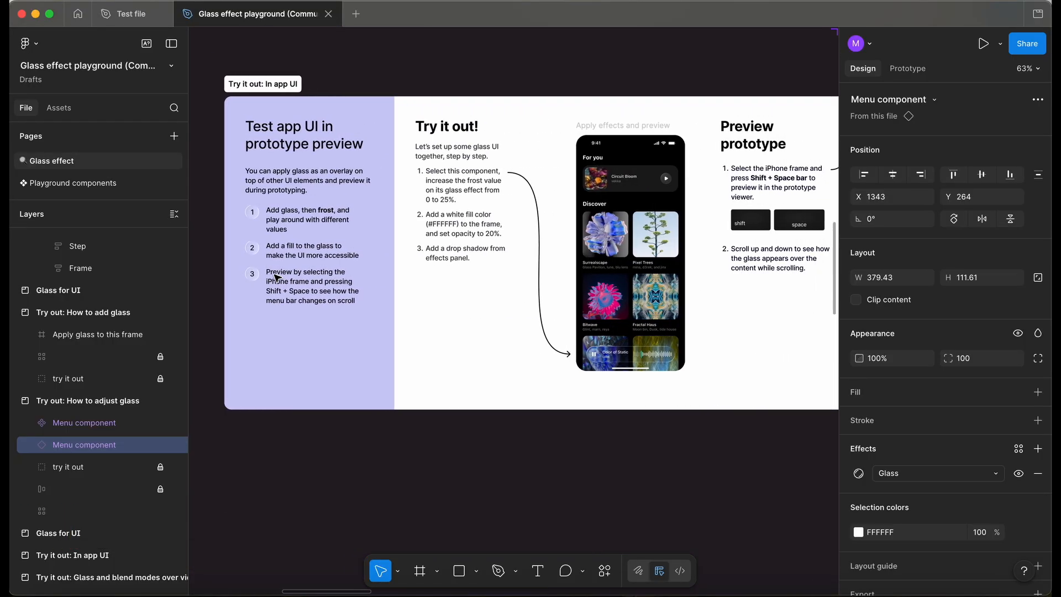
scroll(571, 210, up, 5)
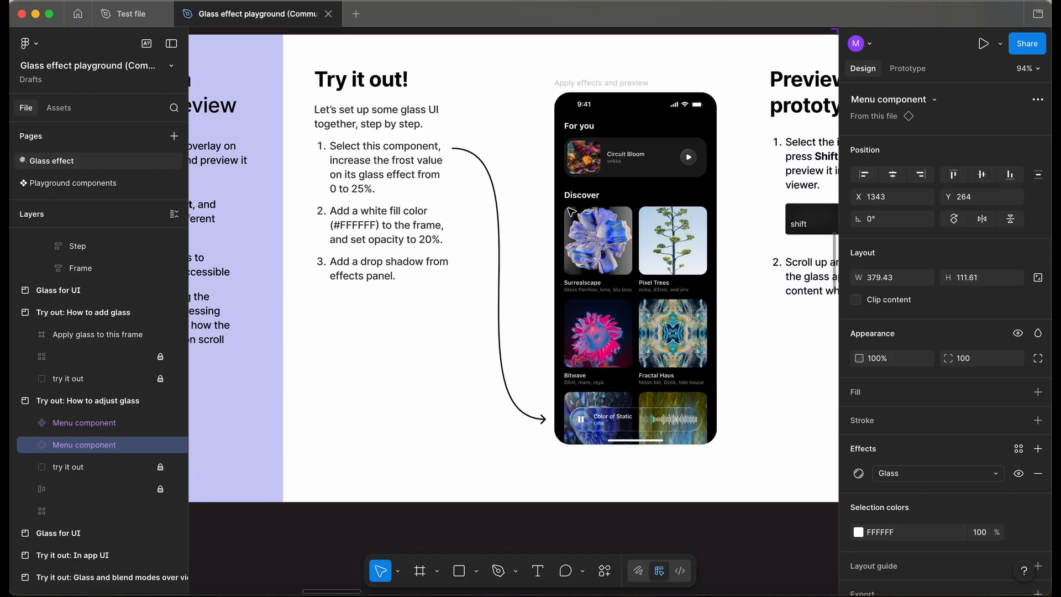
scroll(571, 210, right, 3)
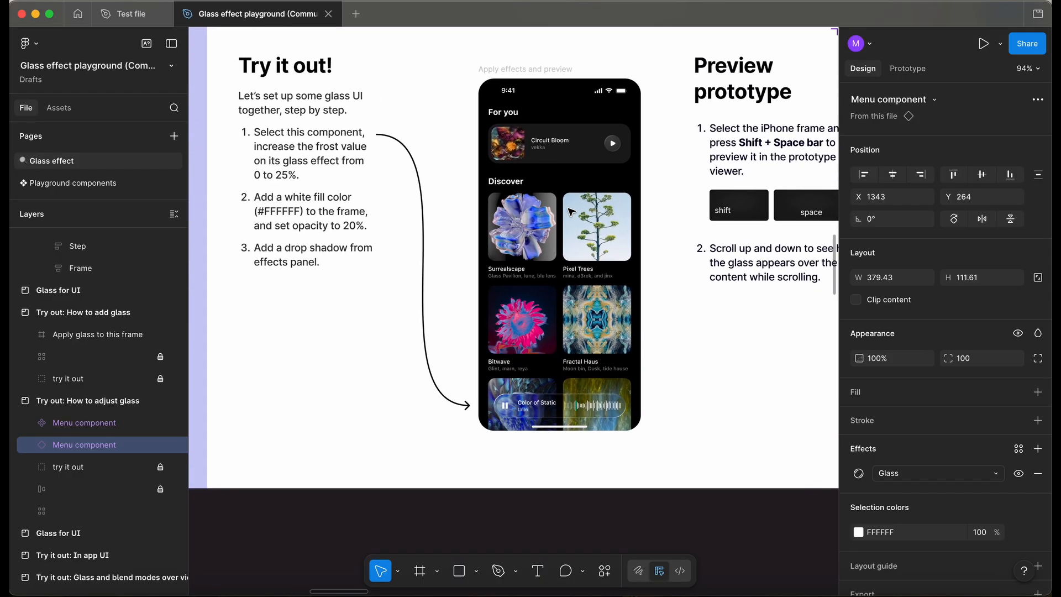
click(551, 408)
scroll(550, 406, up, 2)
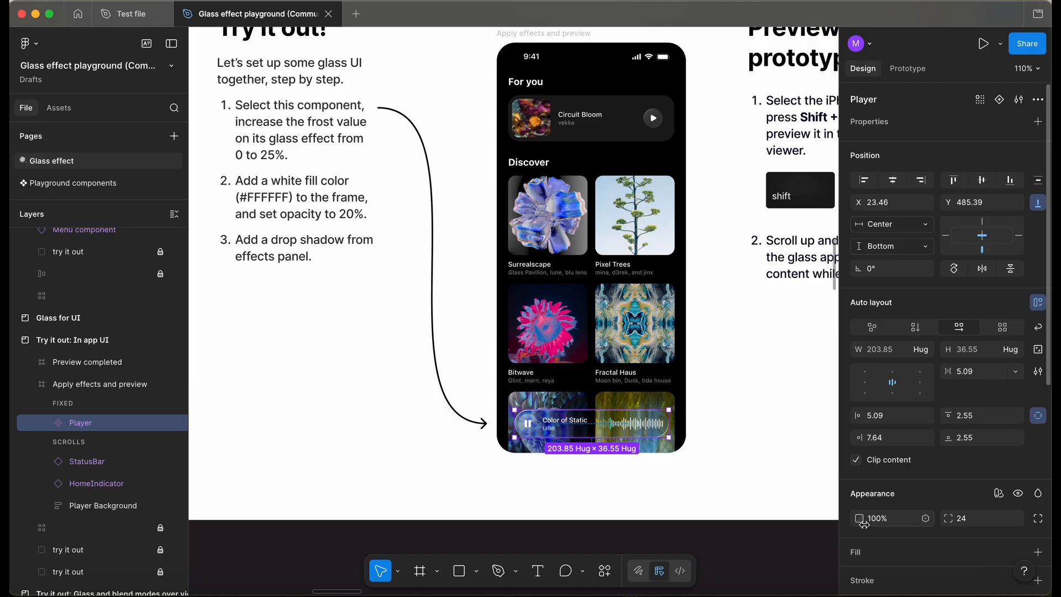
scroll(863, 524, down, 5)
click(859, 331)
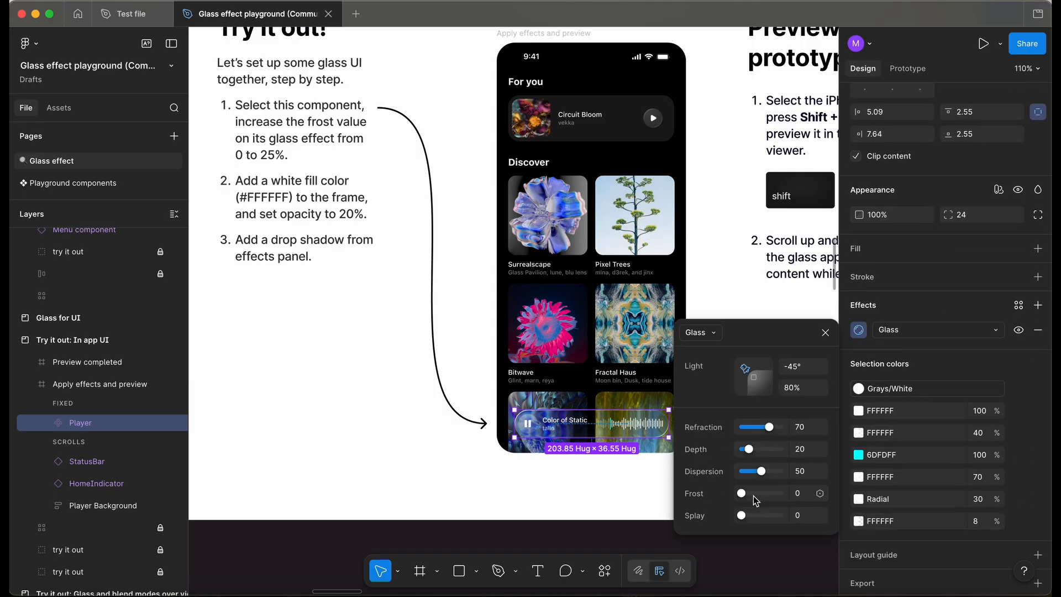
drag(742, 495, 750, 498)
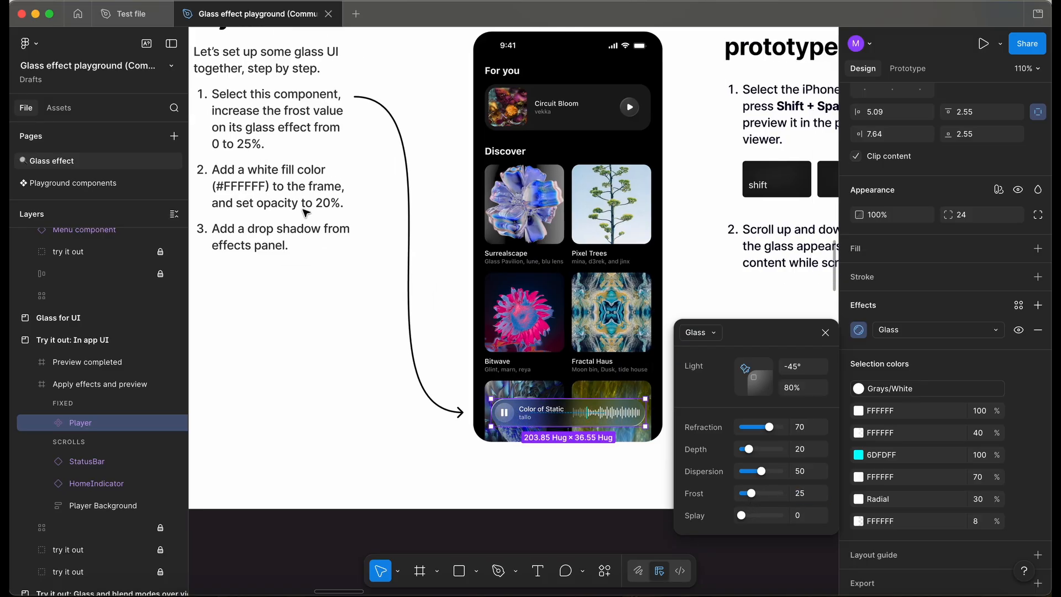
Add a white FFFFFF fill to the Player component and set its opacity to 20%.
click(1036, 249)
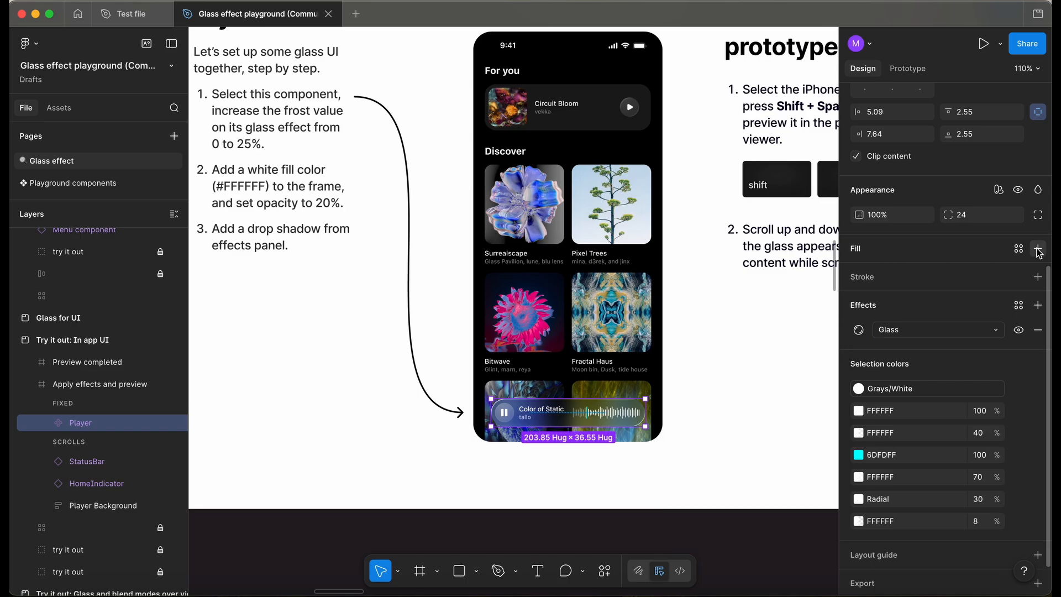
click(1036, 249)
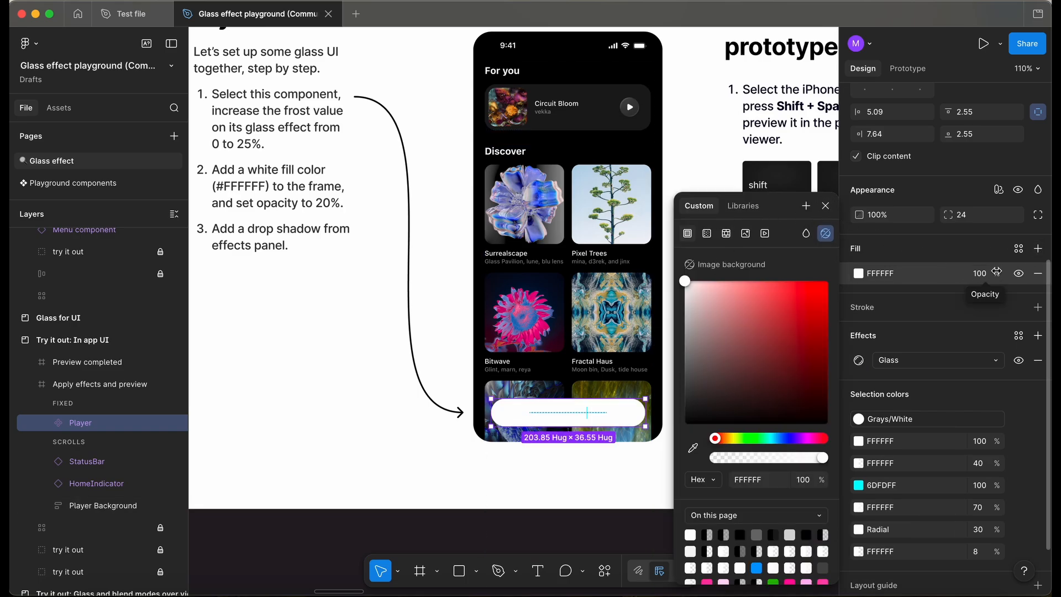
click(987, 277)
key(Return)
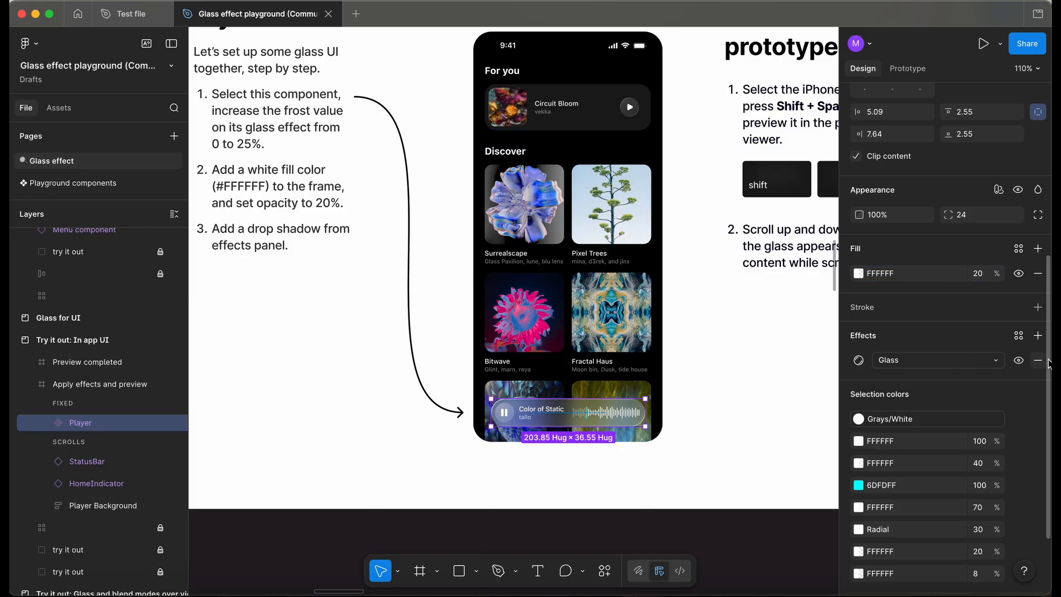
Add a drop shadow effect to the Player component.
click(1037, 336)
scroll(590, 466, up, 4)
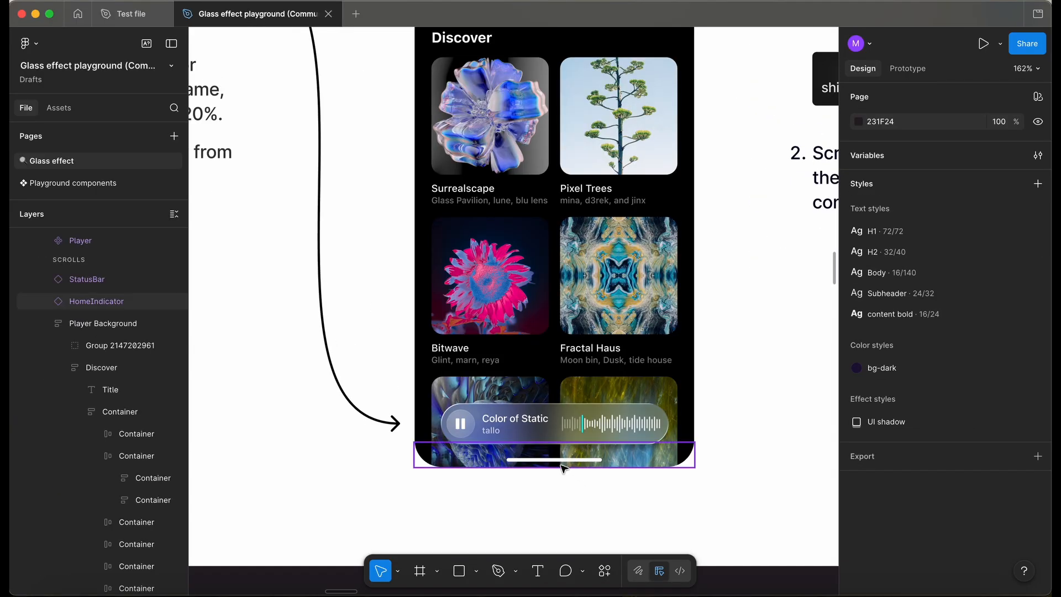
scroll(562, 466, up, 5)
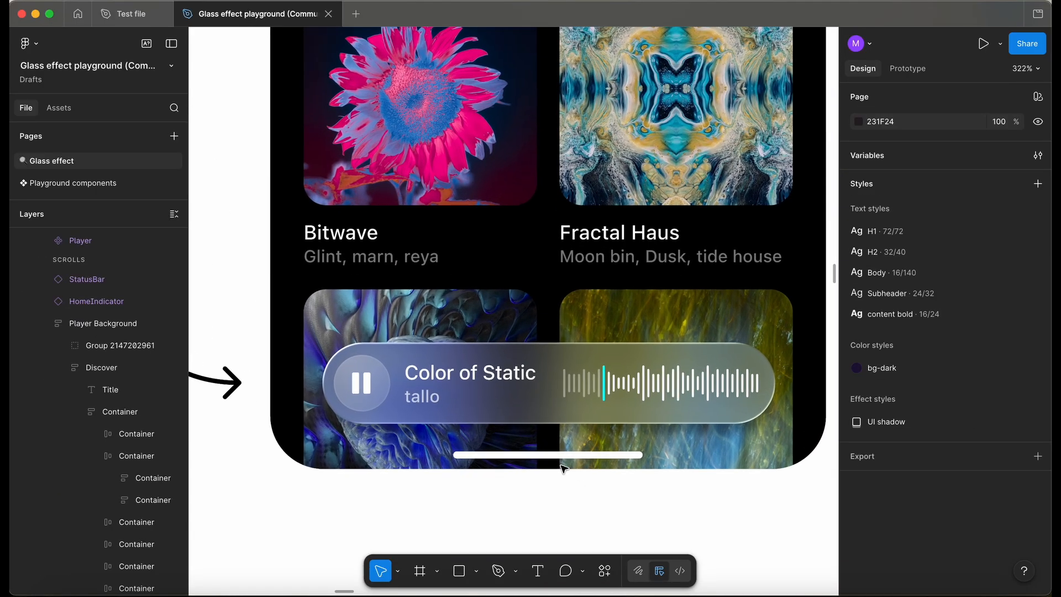
Examine the Preview prototype instructions and the completed example phone.
scroll(562, 466, down, 7)
scroll(560, 465, up, 2)
scroll(560, 465, right, 3)
scroll(562, 468, right, 4)
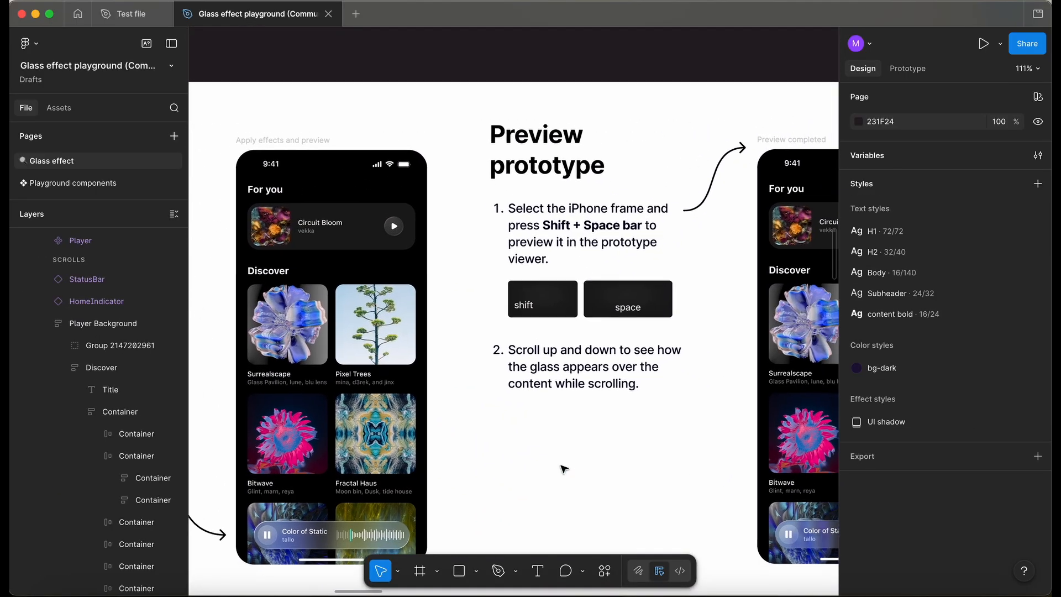
scroll(562, 468, right, 5)
scroll(561, 468, down, 2)
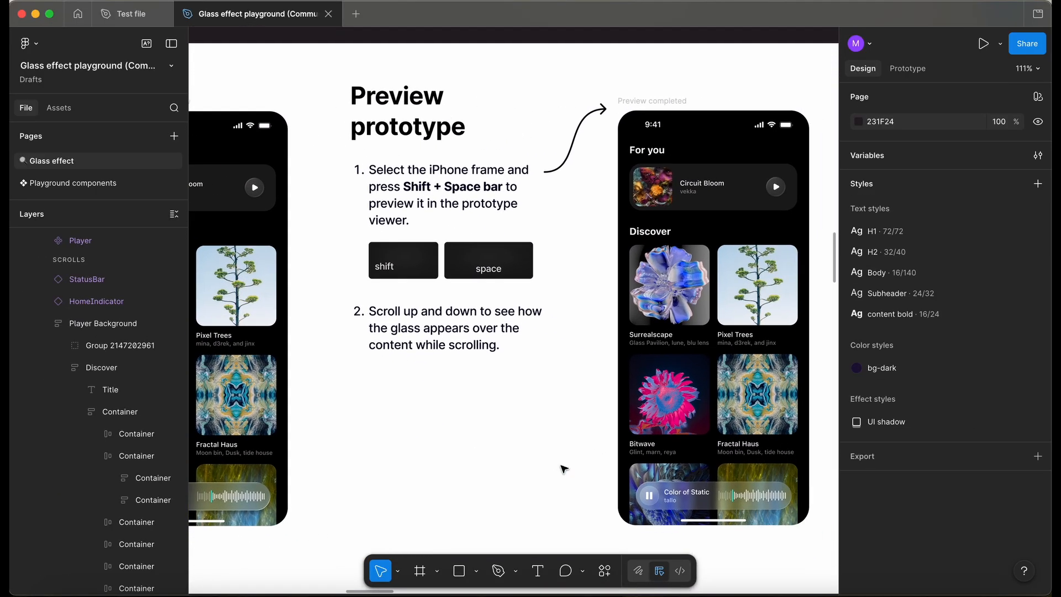
Select the completed In app UI example phone frame and open it in the prototype viewer.
scroll(562, 469, right, 3)
scroll(562, 468, down, 3)
click(591, 66)
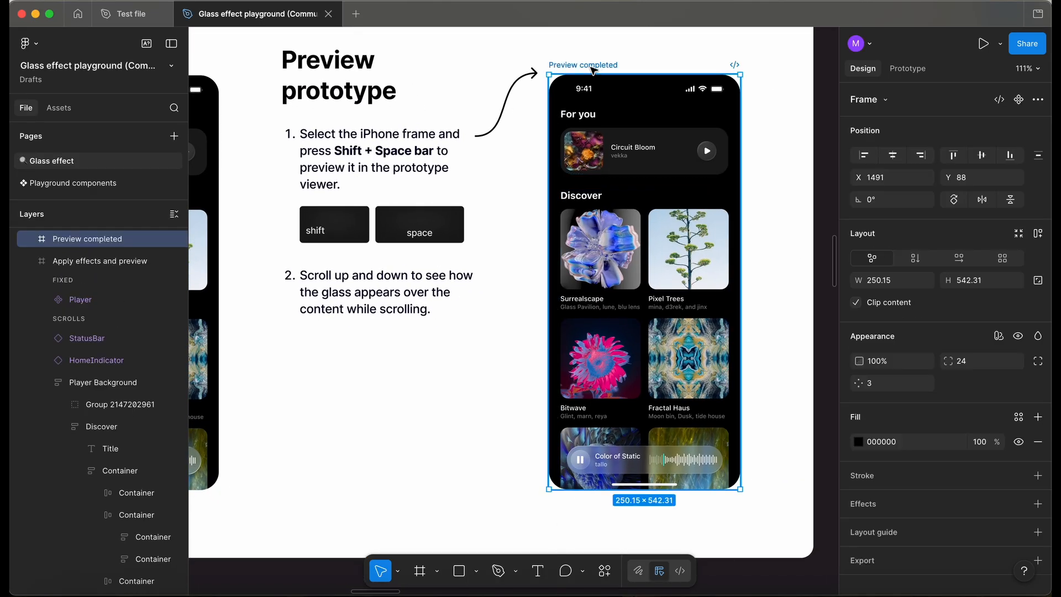
key(shift+space)
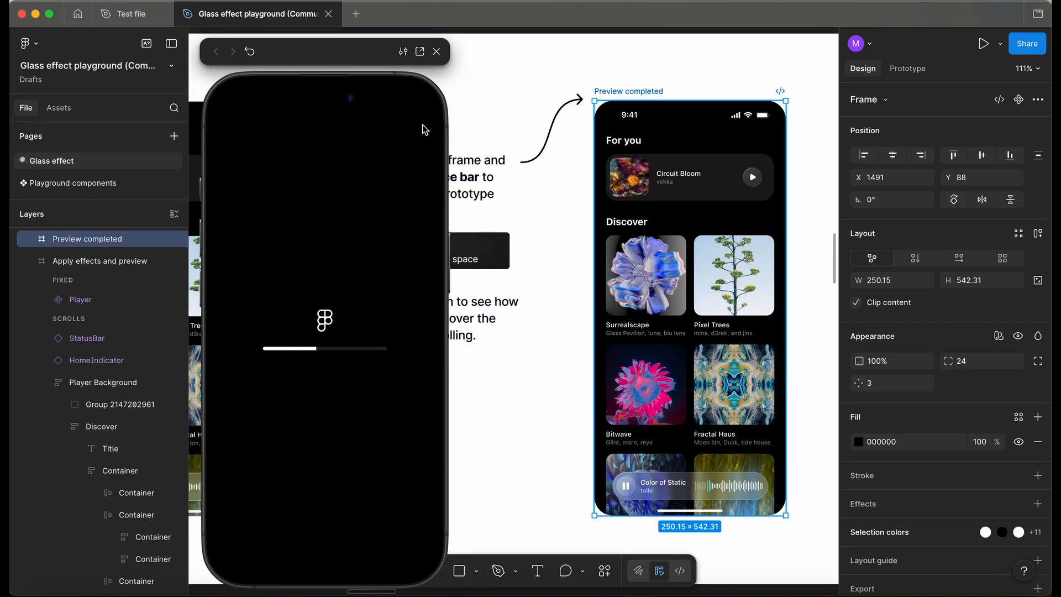
Scroll the prototype preview up and down to watch the glass player over the scrolling content.
drag(345, 54, 189, 45)
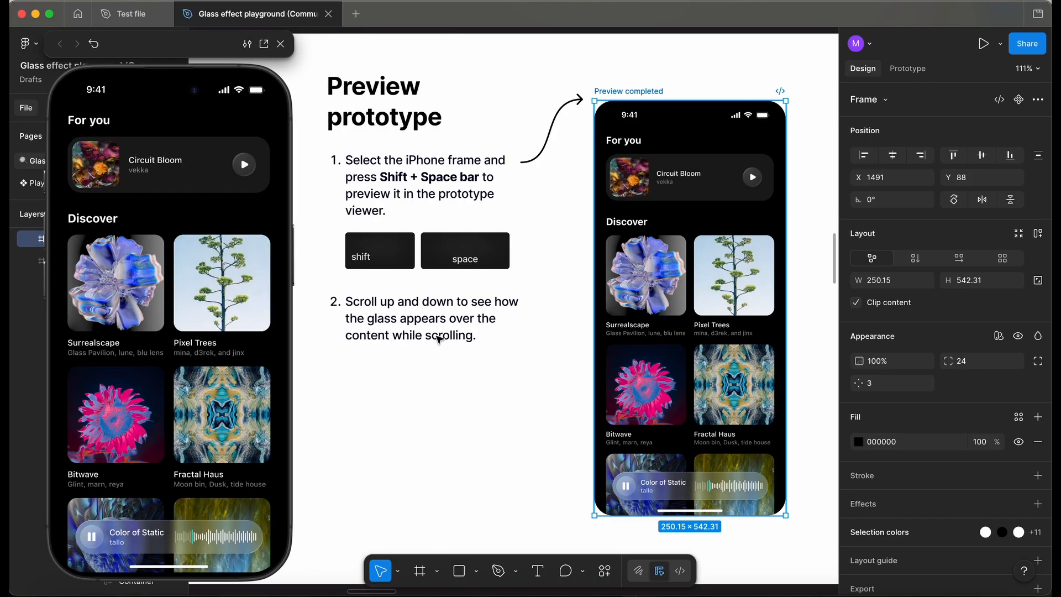
scroll(203, 374, down, 5)
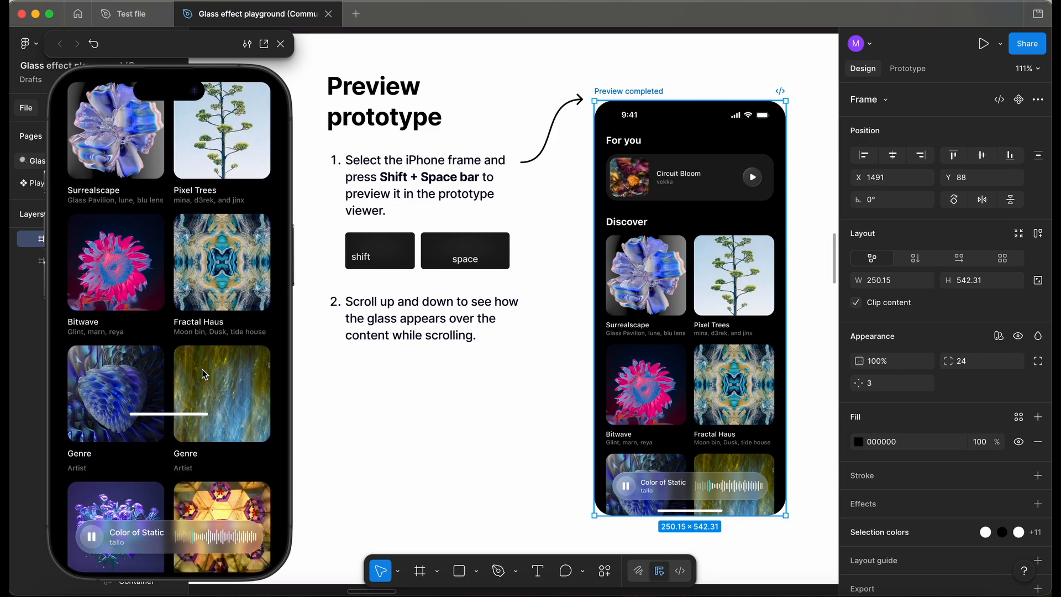
scroll(205, 374, up, 4)
scroll(203, 374, up, 1)
drag(200, 49, 337, 52)
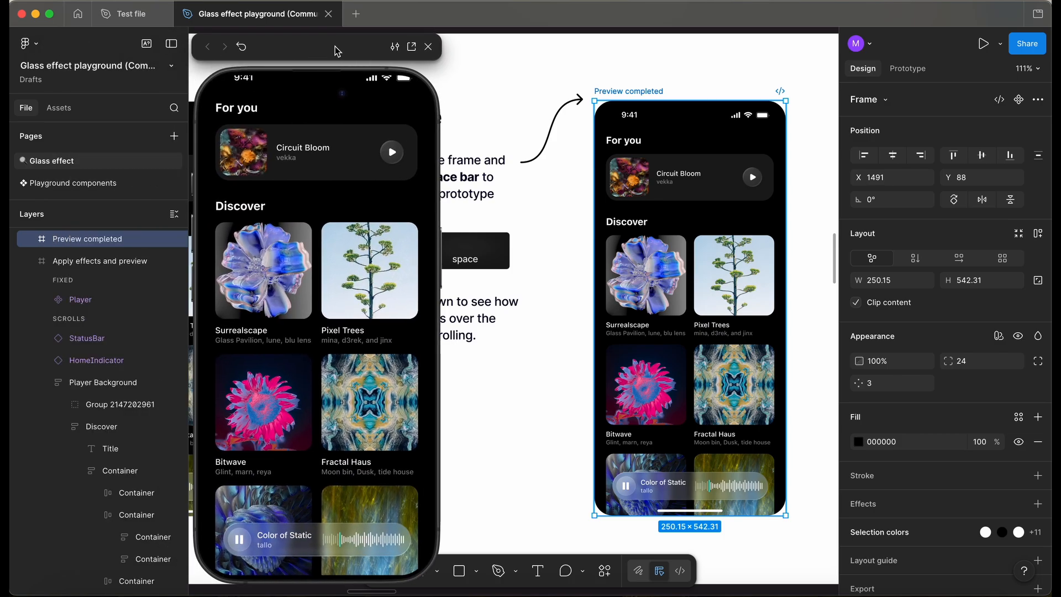
scroll(341, 425, down, 6)
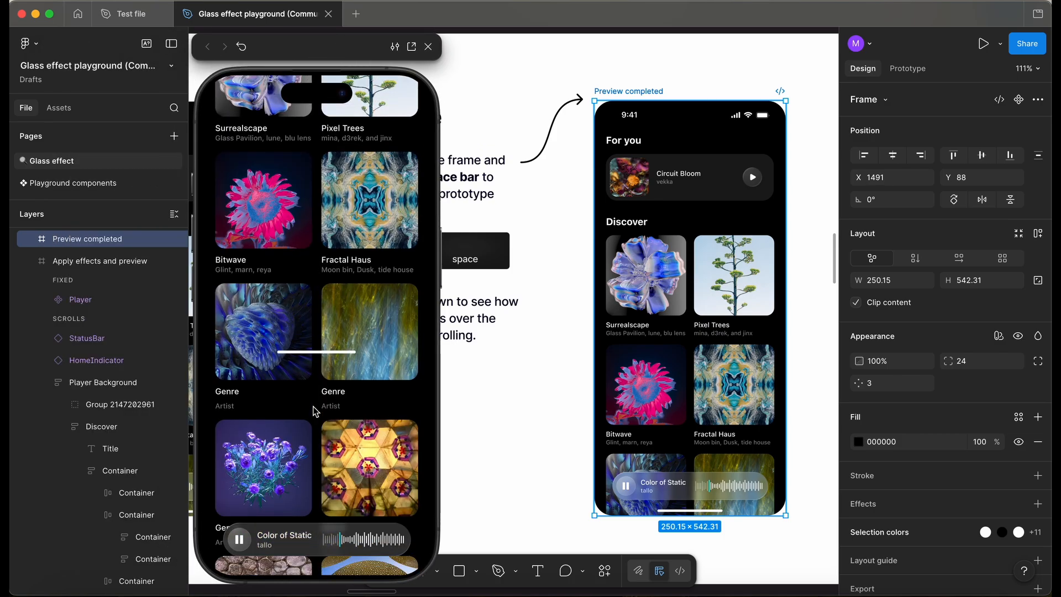
scroll(333, 454, up, 6)
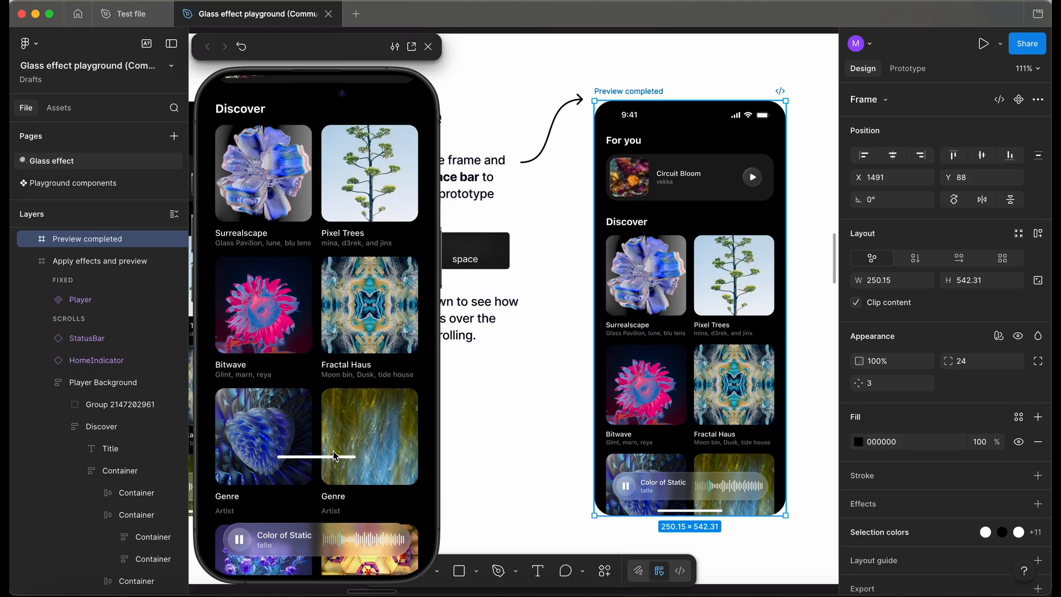
scroll(333, 454, down, 10)
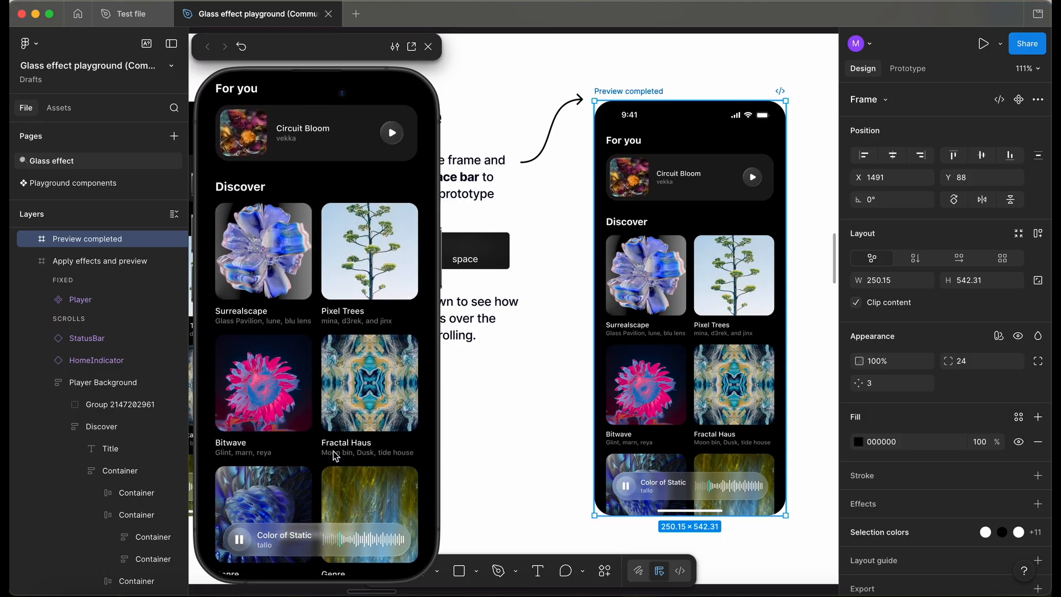
Select the completed glass and blend modes example phone, preview it in the prototype viewer, and close the viewer.
scroll(335, 457, down, 8)
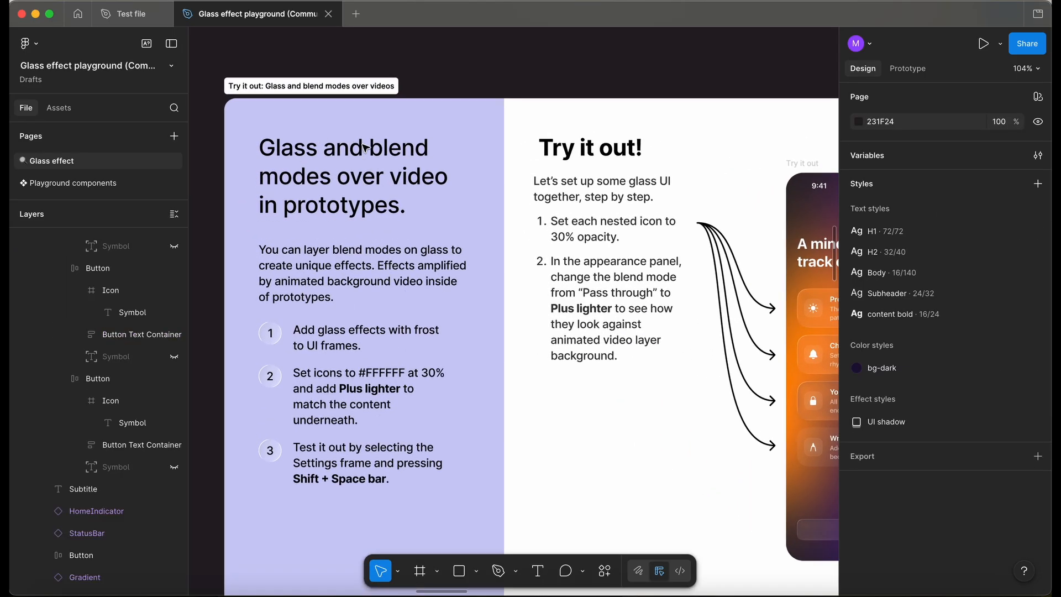
scroll(388, 174, down, 5)
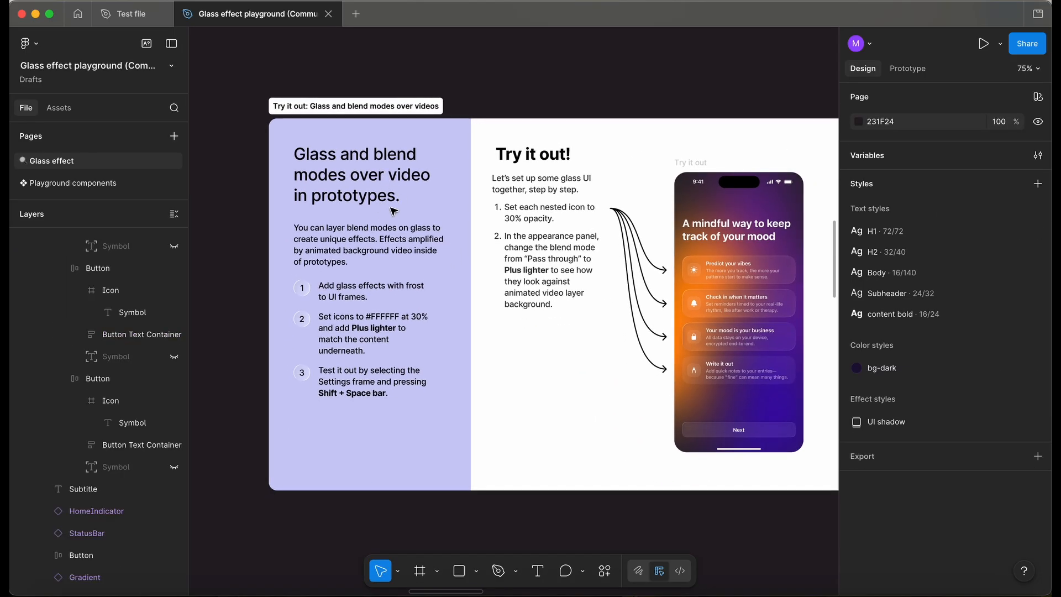
scroll(368, 232, right, 10)
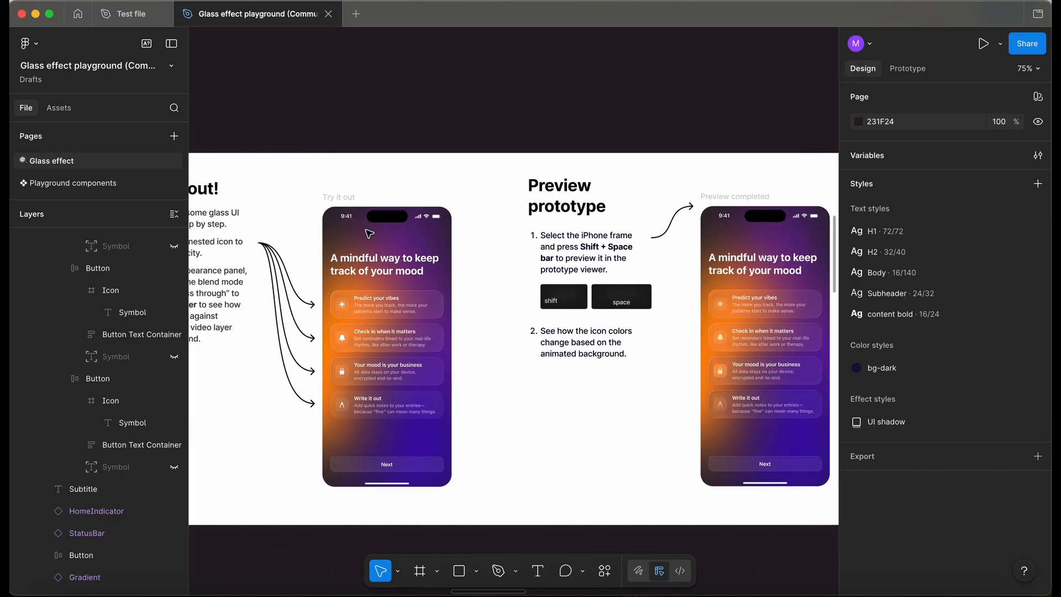
scroll(368, 232, right, 3)
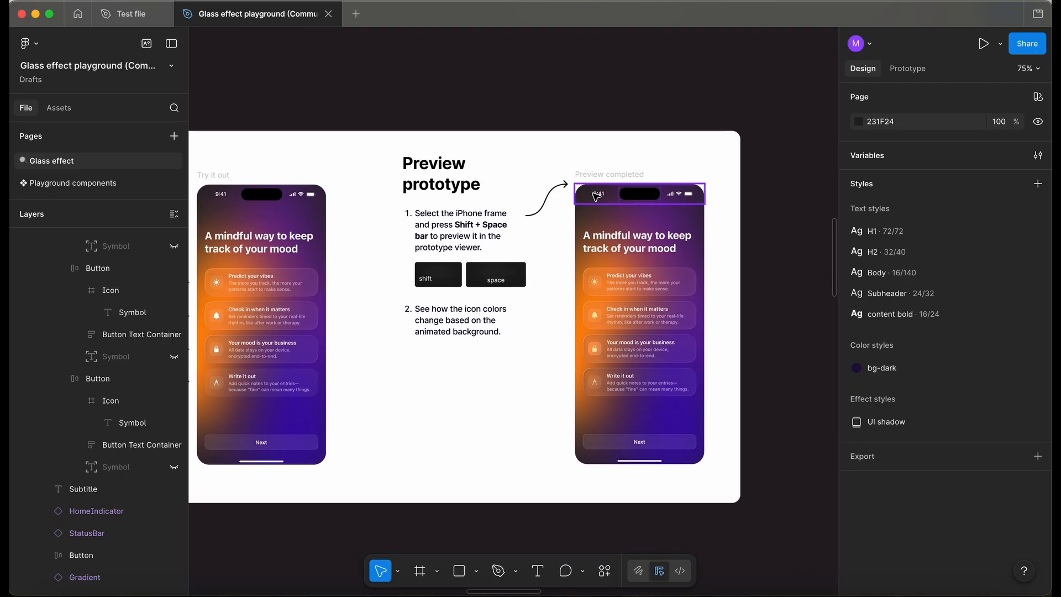
click(613, 175)
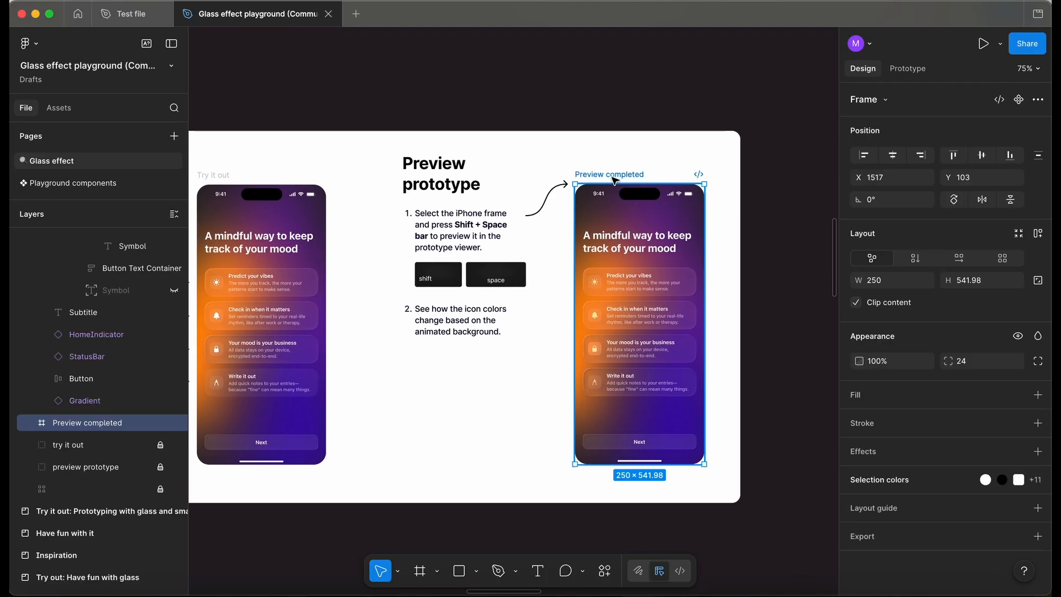
key(shift+space)
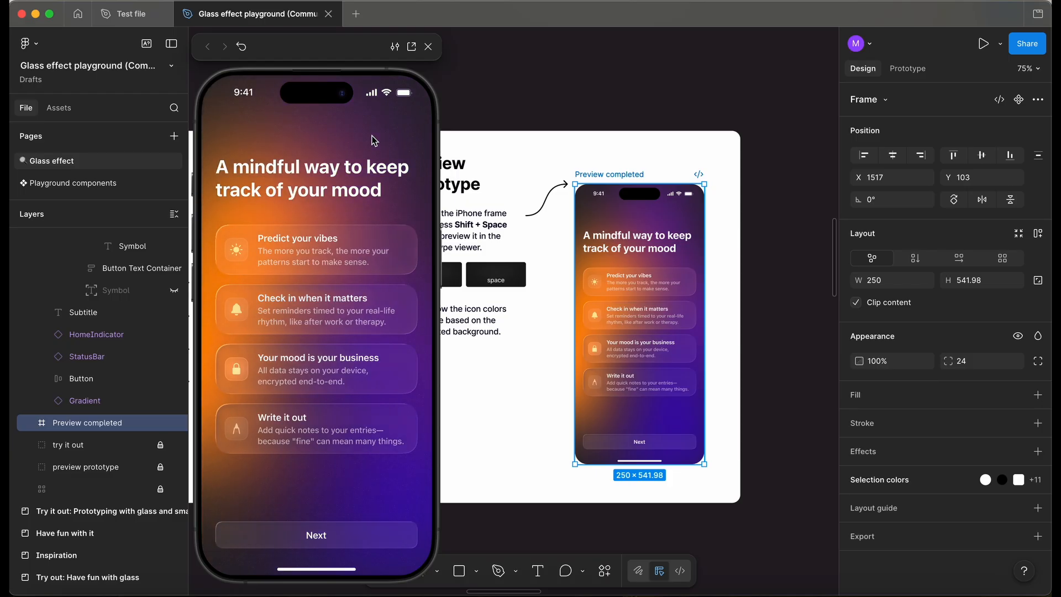
click(430, 48)
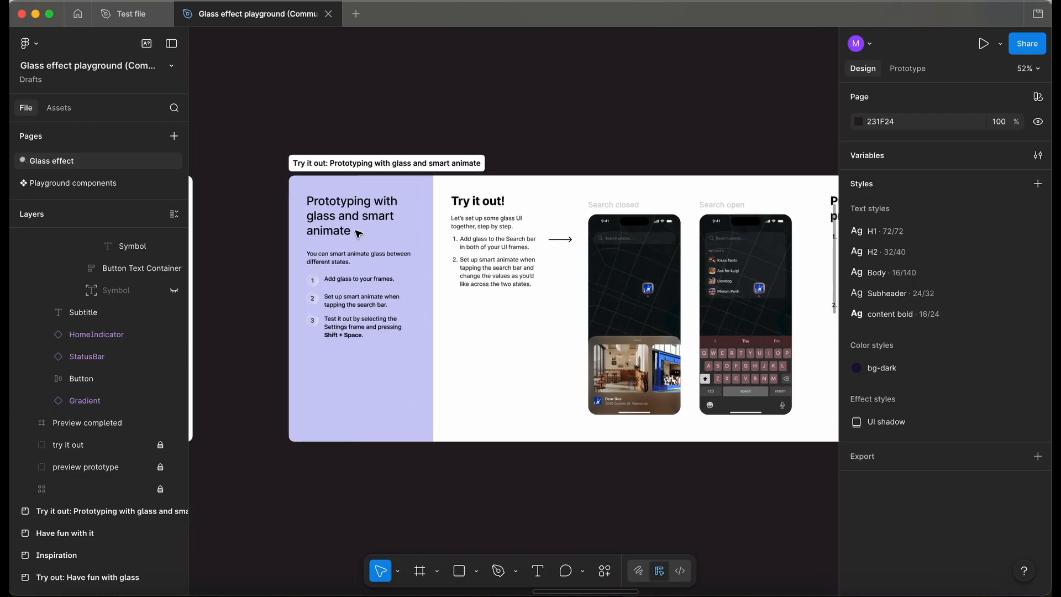
Select the completed smart animate example phone and open it in the prototype viewer.
scroll(359, 233, up, 3)
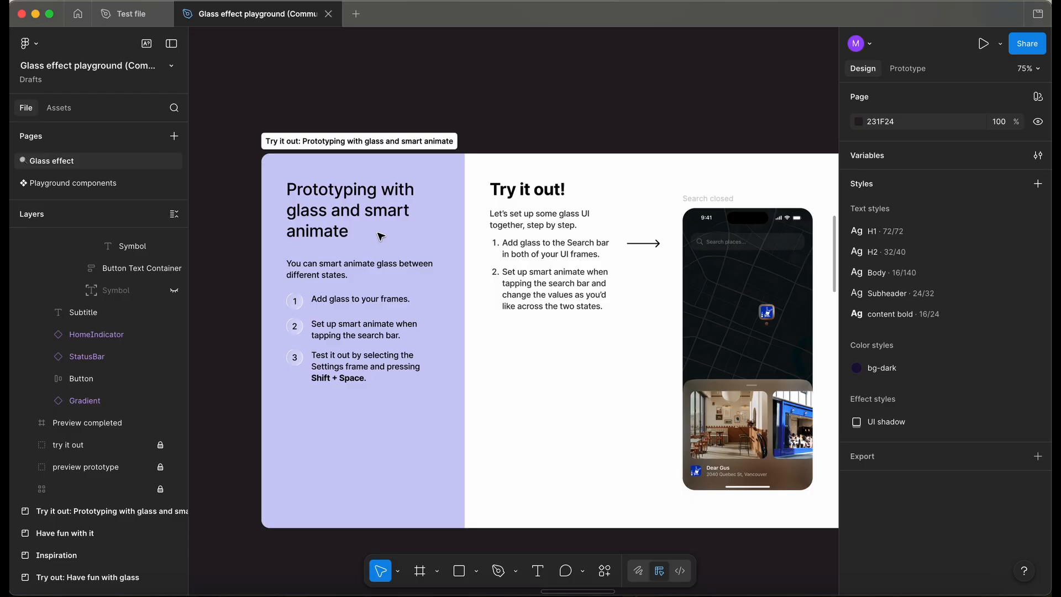
scroll(376, 245, right, 3)
scroll(377, 243, down, 5)
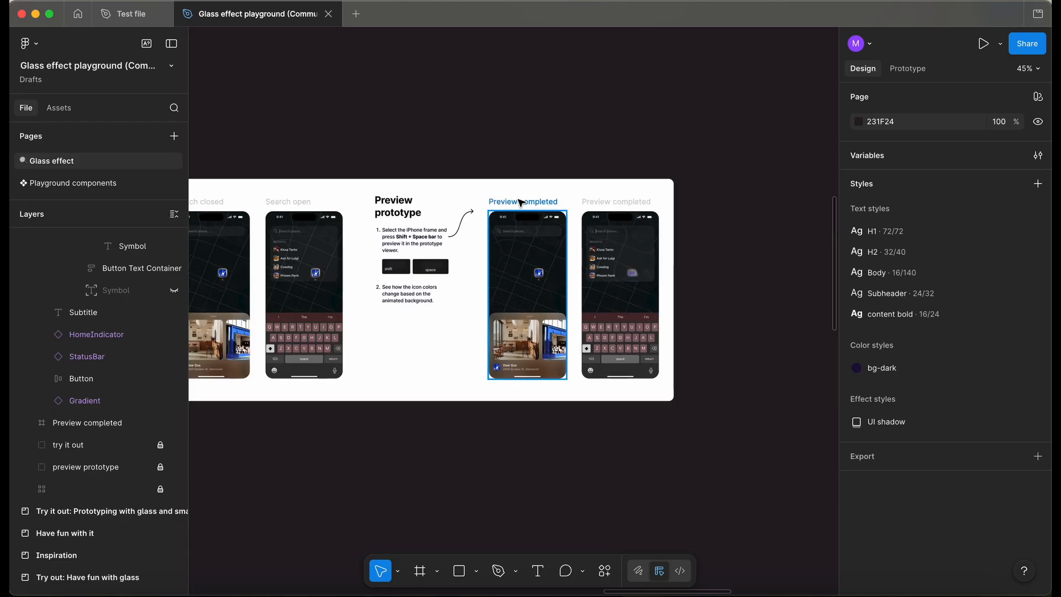
click(520, 203)
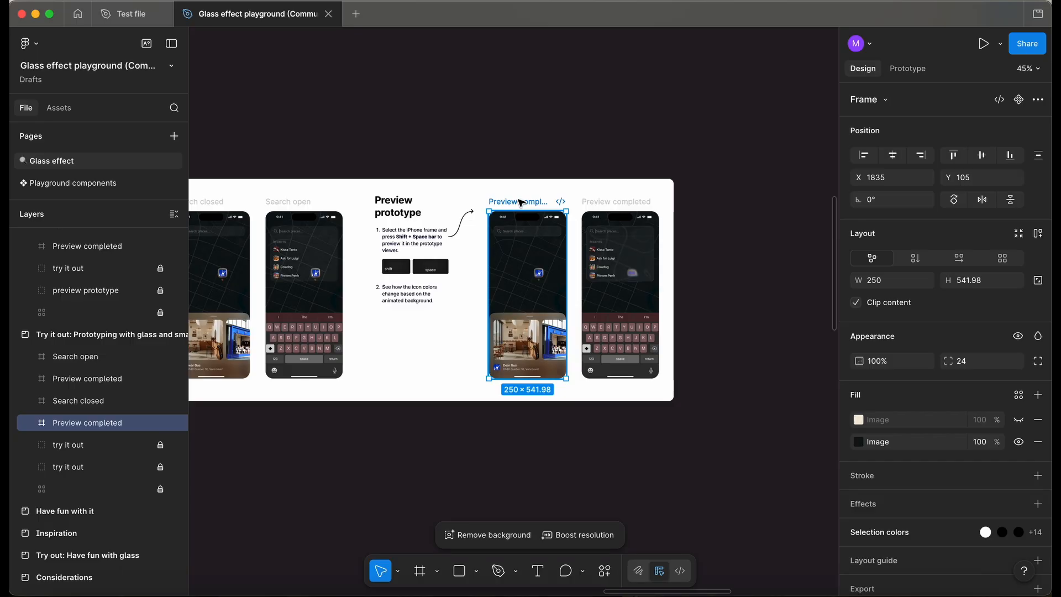
key(shift+space)
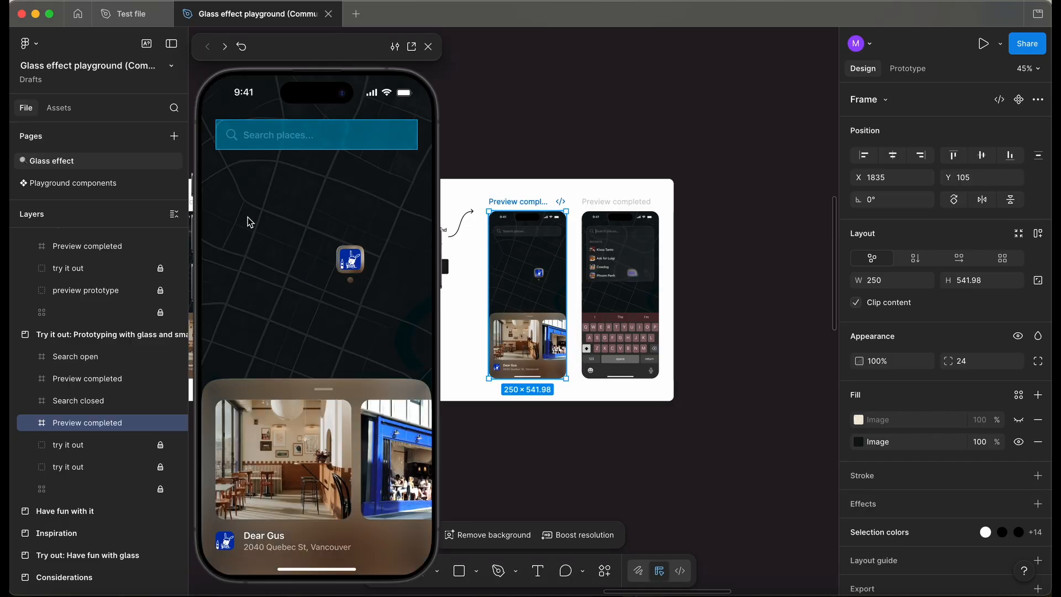
Tap the search bar in the preview to toggle between the closed and open search states.
click(272, 144)
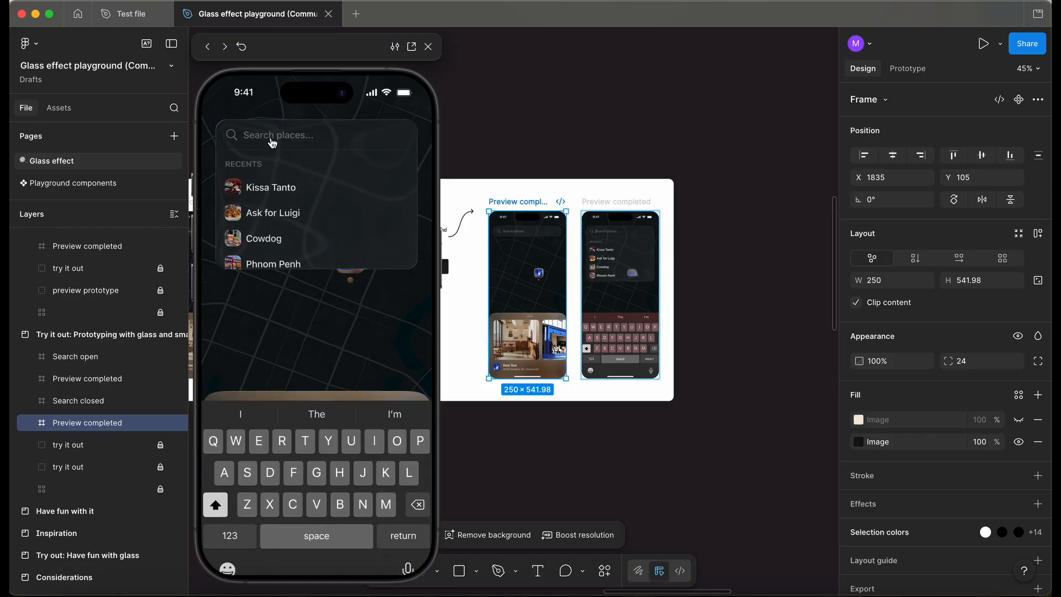
click(292, 191)
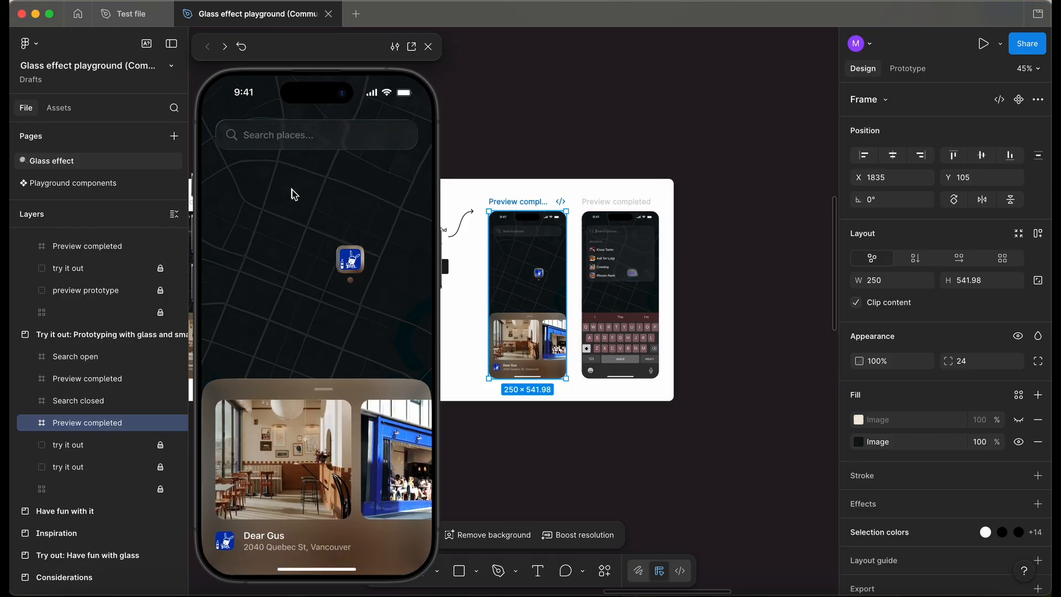
click(287, 136)
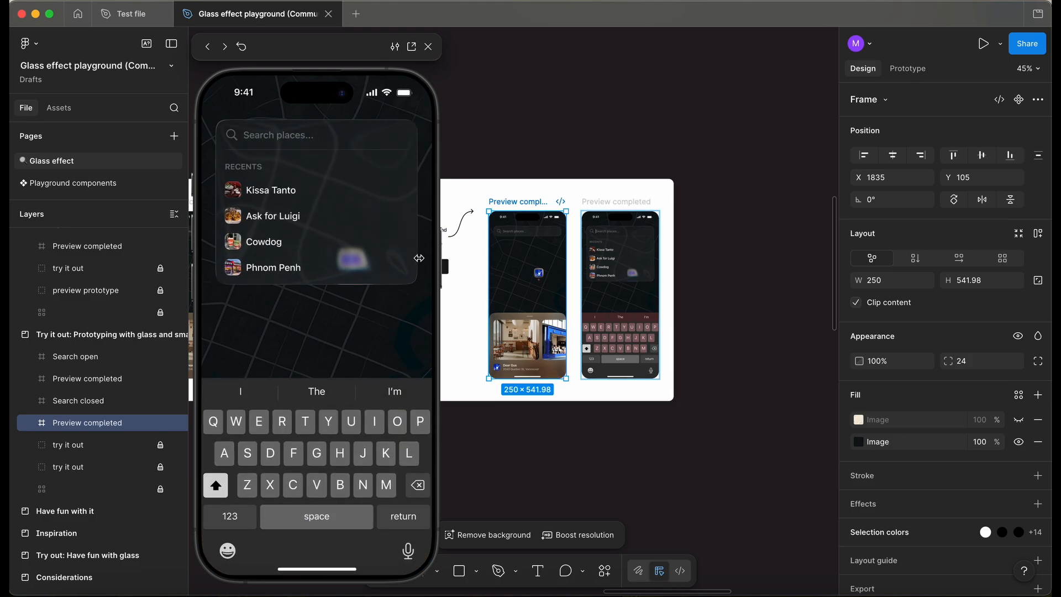
click(290, 193)
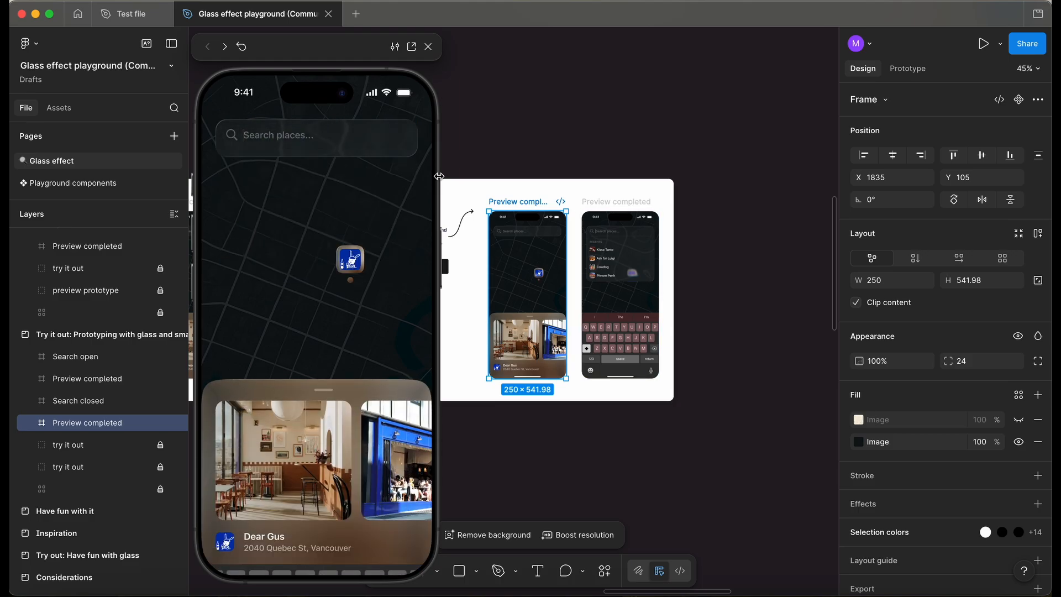
Browse the Have fun with it and Inspiration sections of the playground.
scroll(575, 416, left, 5)
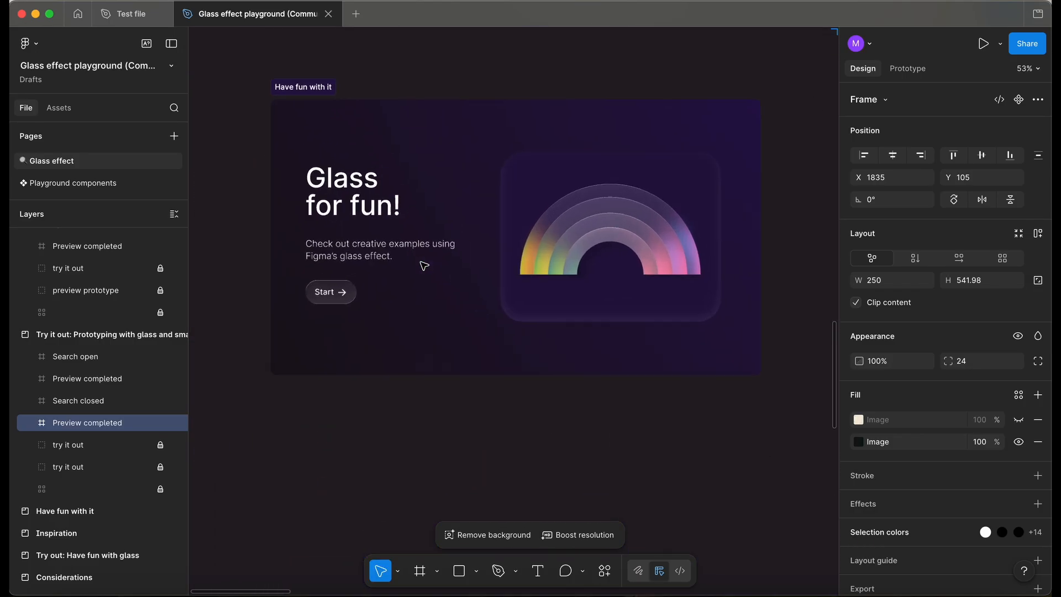
scroll(424, 265, up, 1)
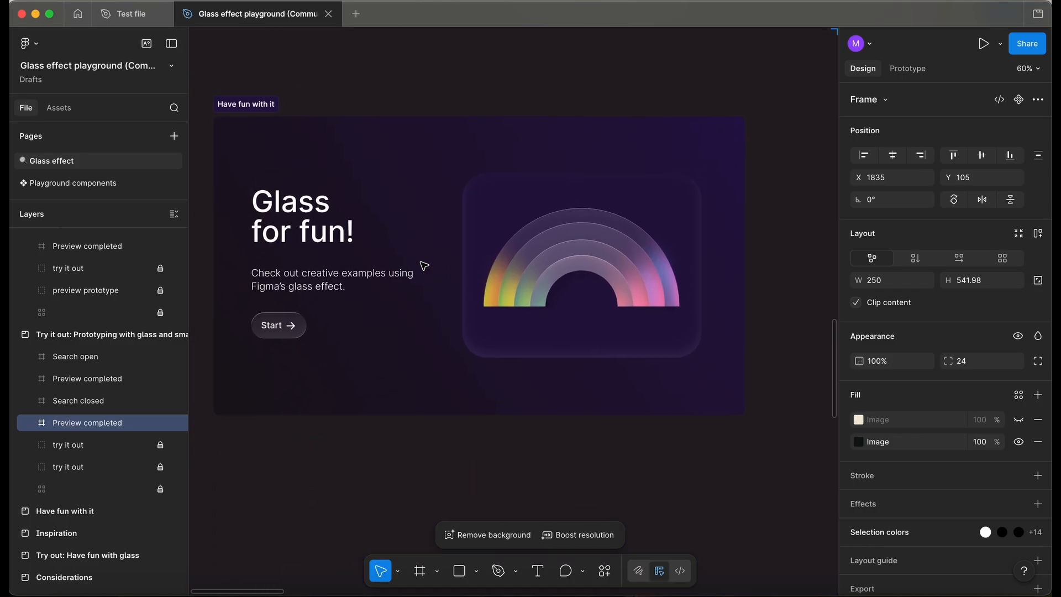
scroll(424, 266, down, 2)
scroll(424, 266, right, 10)
scroll(424, 266, left, 5)
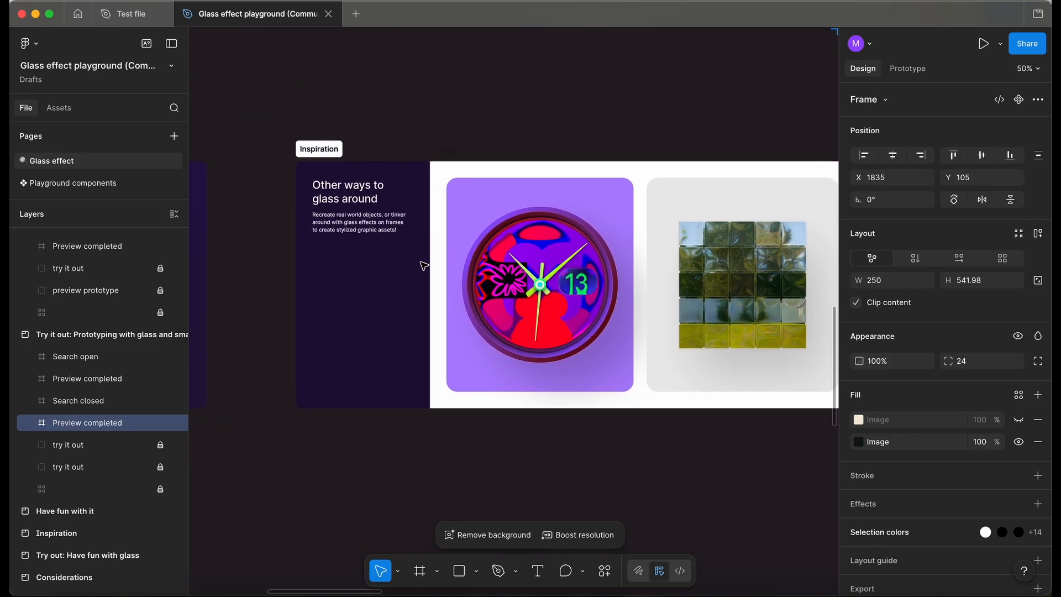
scroll(421, 264, up, 5)
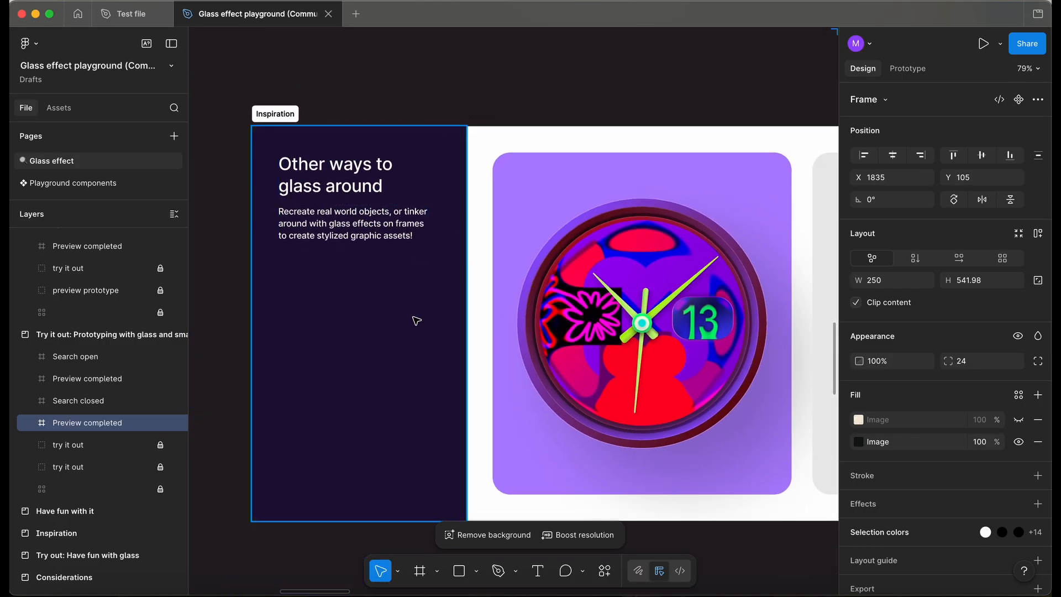
scroll(416, 320, down, 3)
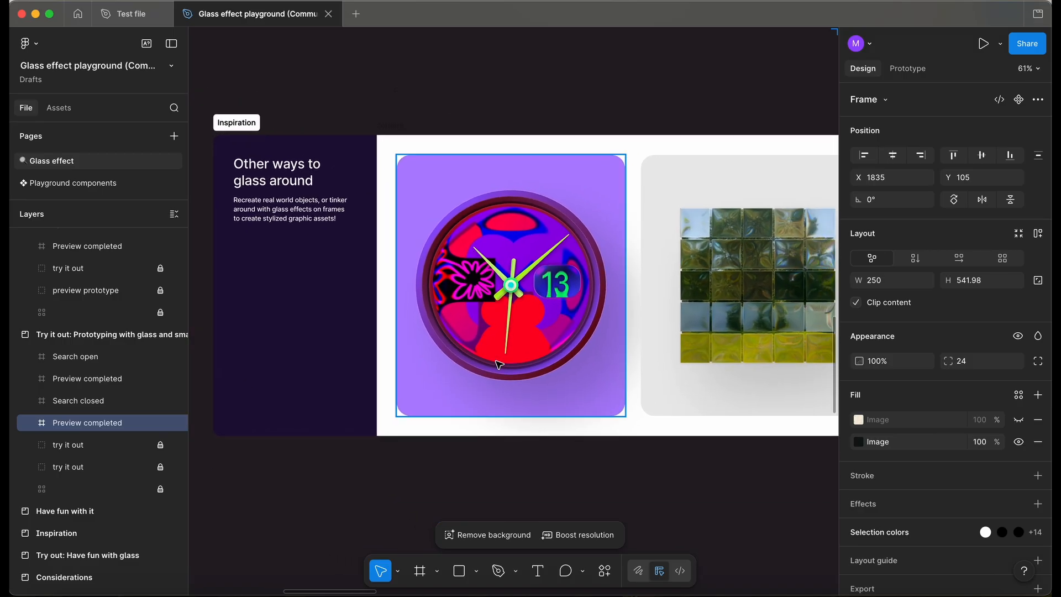
scroll(553, 342, right, 5)
scroll(552, 342, up, 1)
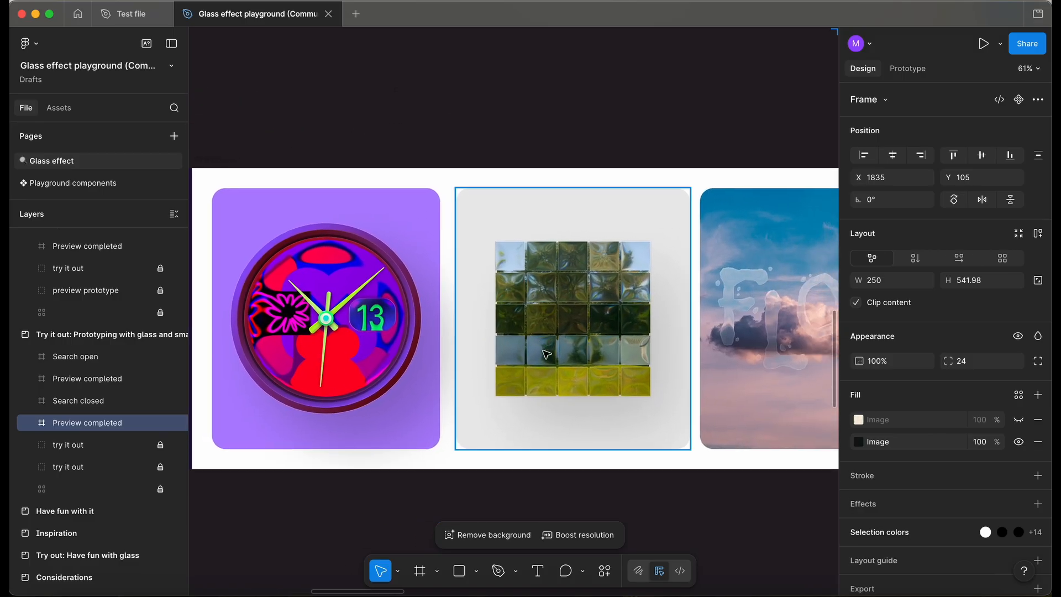
scroll(547, 354, up, 5)
scroll(547, 355, down, 1)
Inspect the Inspiration example cards and the Striped card's Sphere frame with its Glass and Inner shadow effects.
click(450, 298)
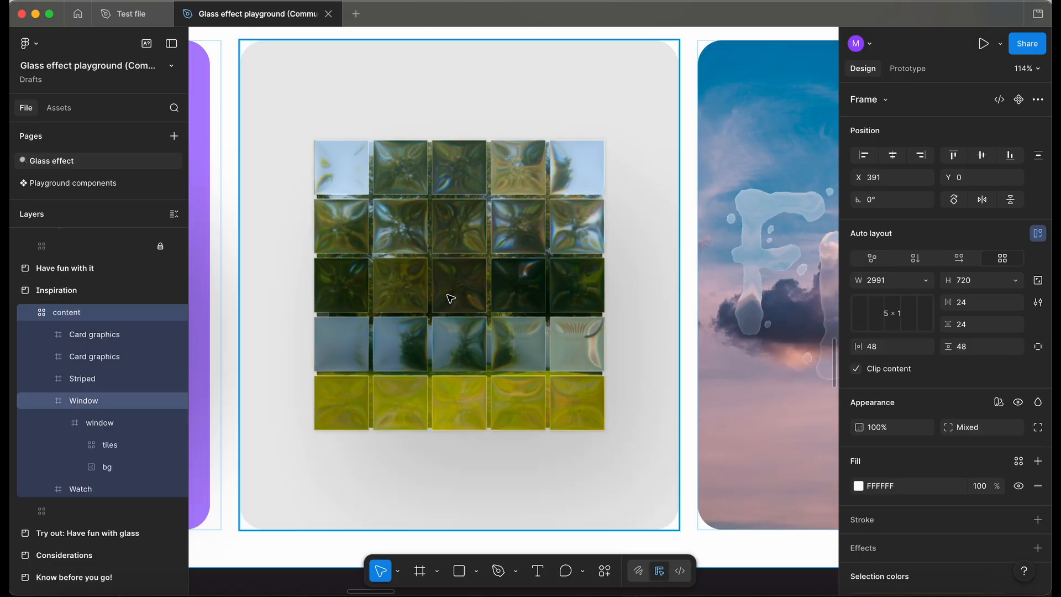
scroll(449, 299, down, 3)
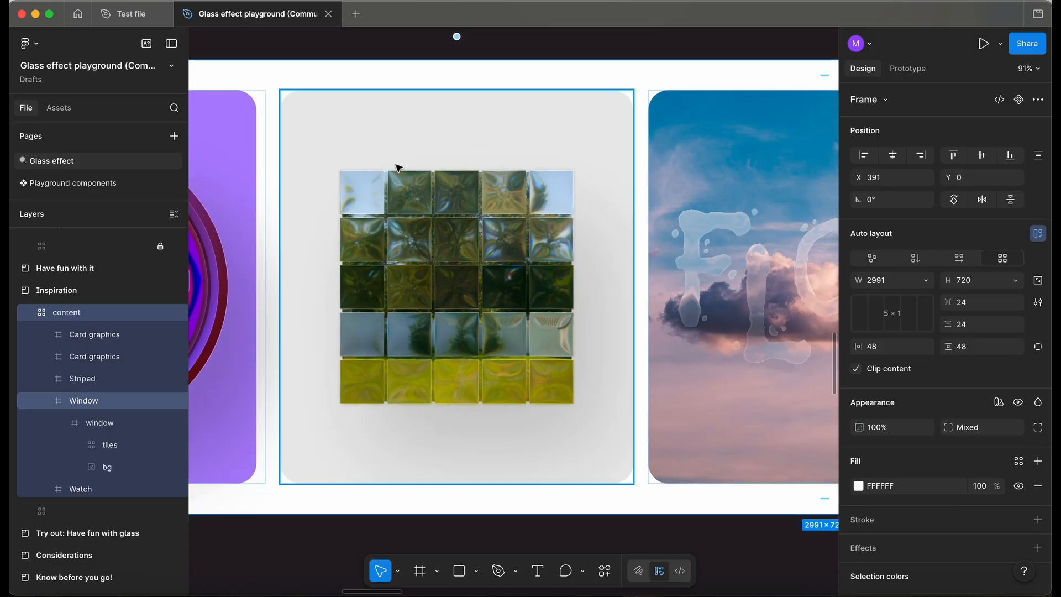
scroll(353, 312, down, 3)
scroll(355, 310, right, 4)
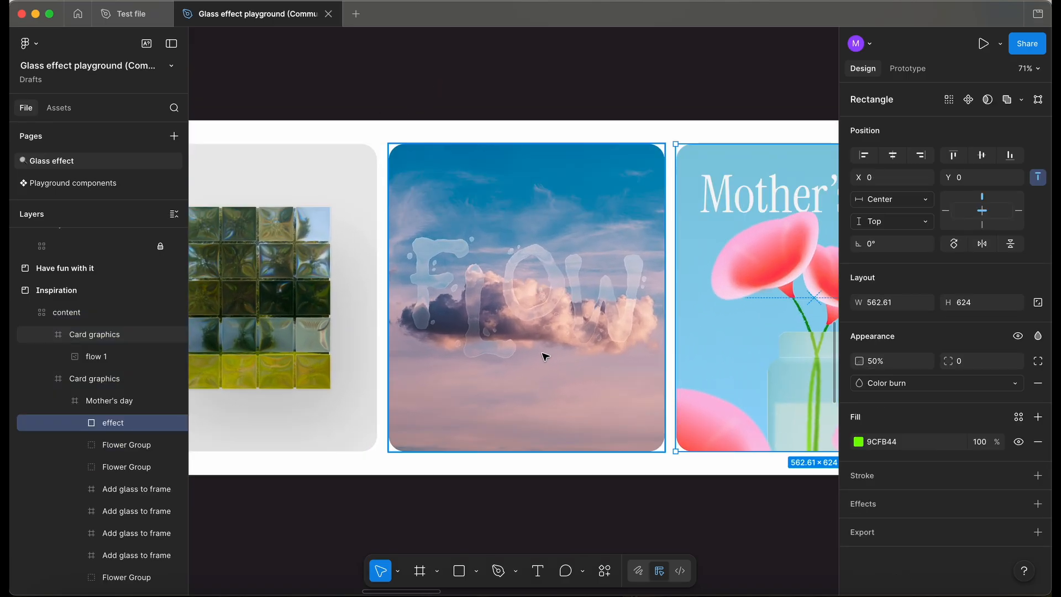
scroll(499, 284, right, 2)
scroll(499, 284, right, 5)
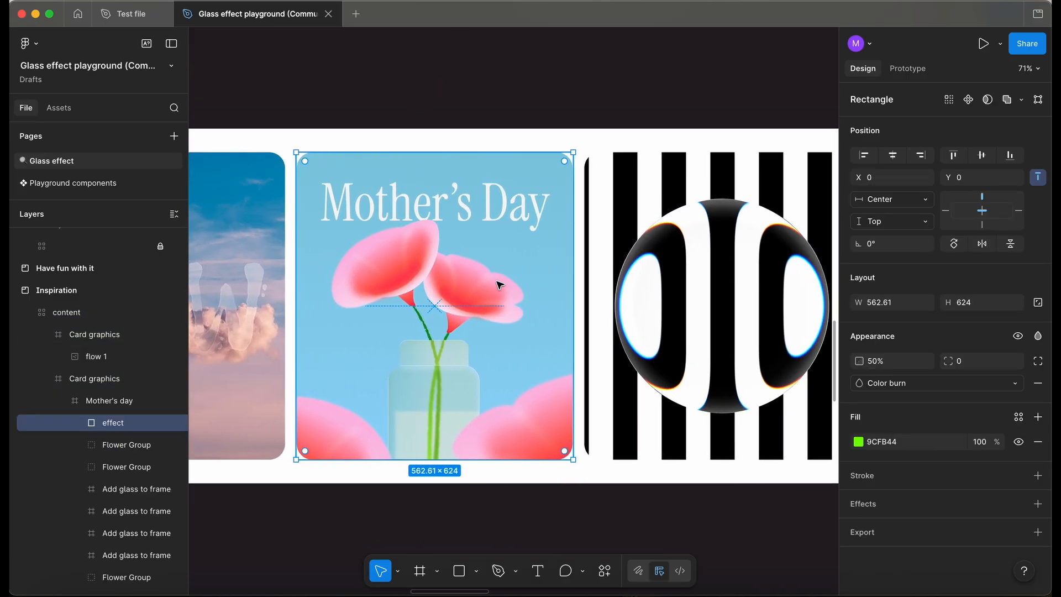
scroll(364, 455, down, 2)
scroll(364, 454, right, 3)
scroll(364, 455, down, 1)
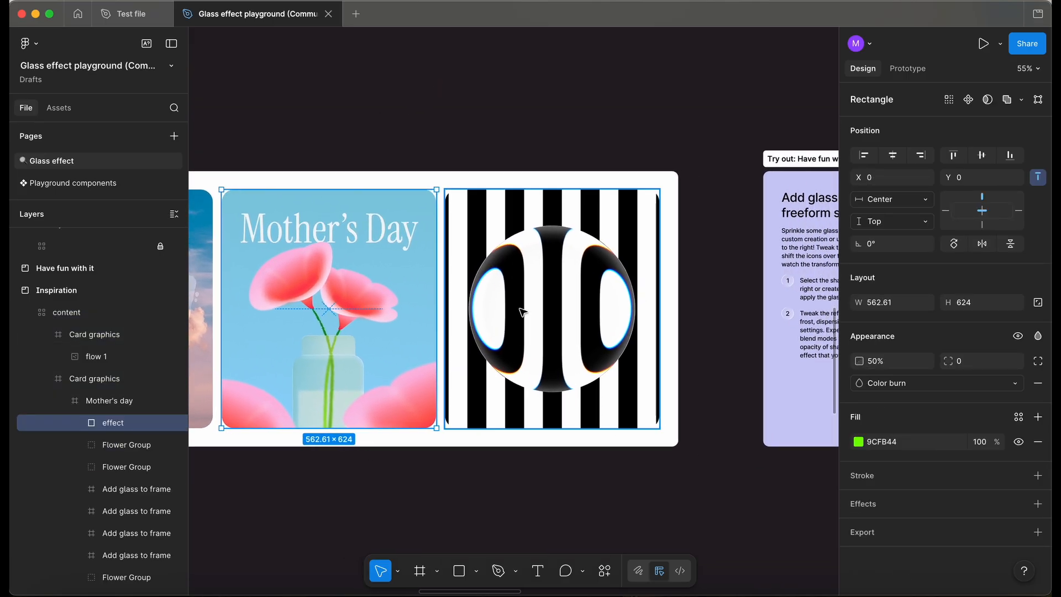
double_click(544, 319)
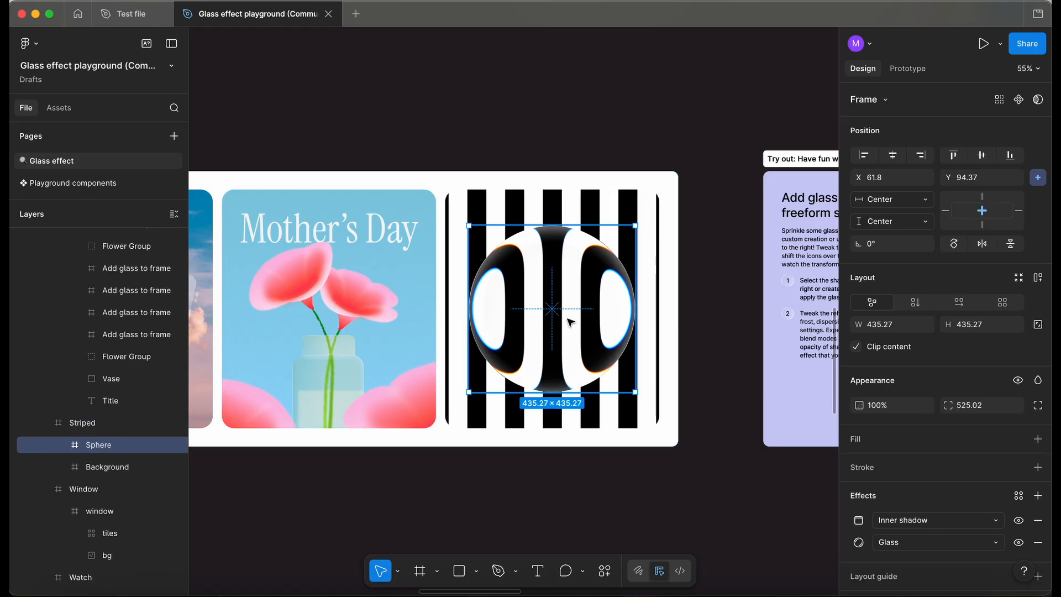
drag(571, 322, 598, 350)
scroll(436, 280, right, 6)
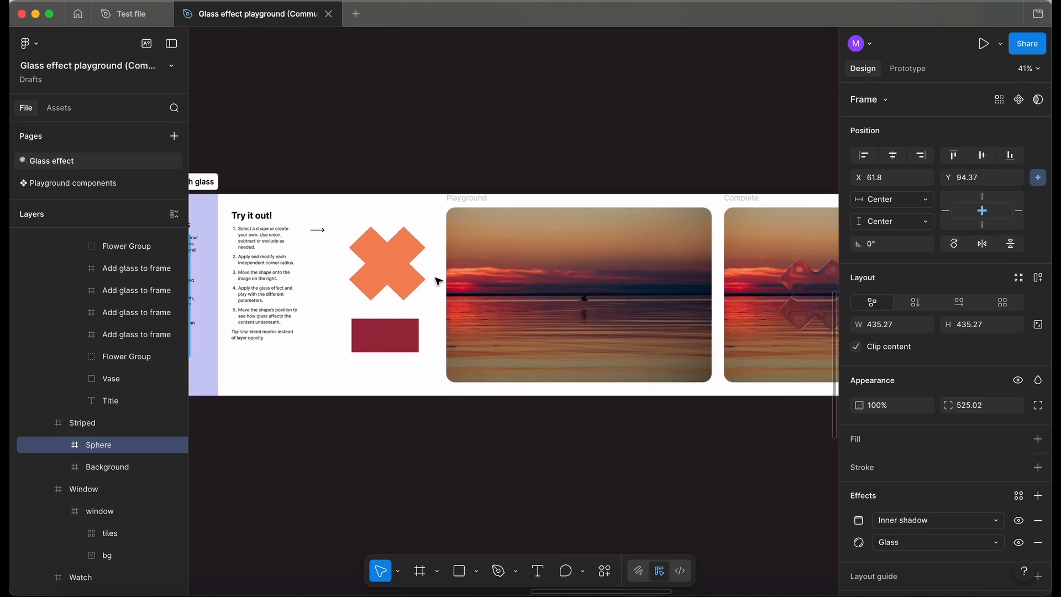
Move the orange cross shape onto the sunset image in the Have fun with glass playground.
scroll(790, 315, right, 5)
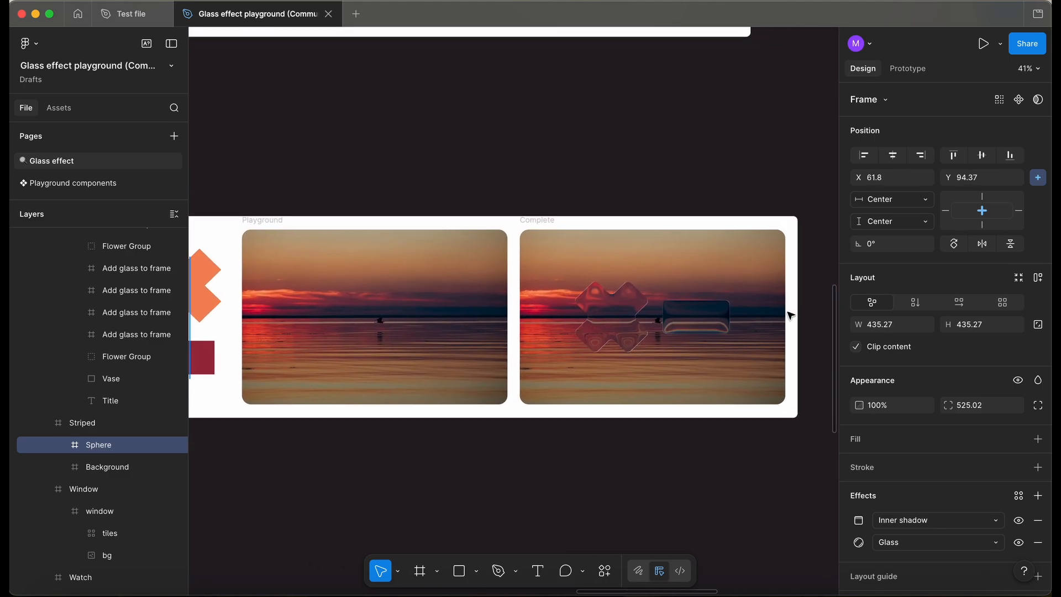
drag(668, 304, 644, 296)
drag(228, 242, 375, 285)
scroll(374, 285, up, 2)
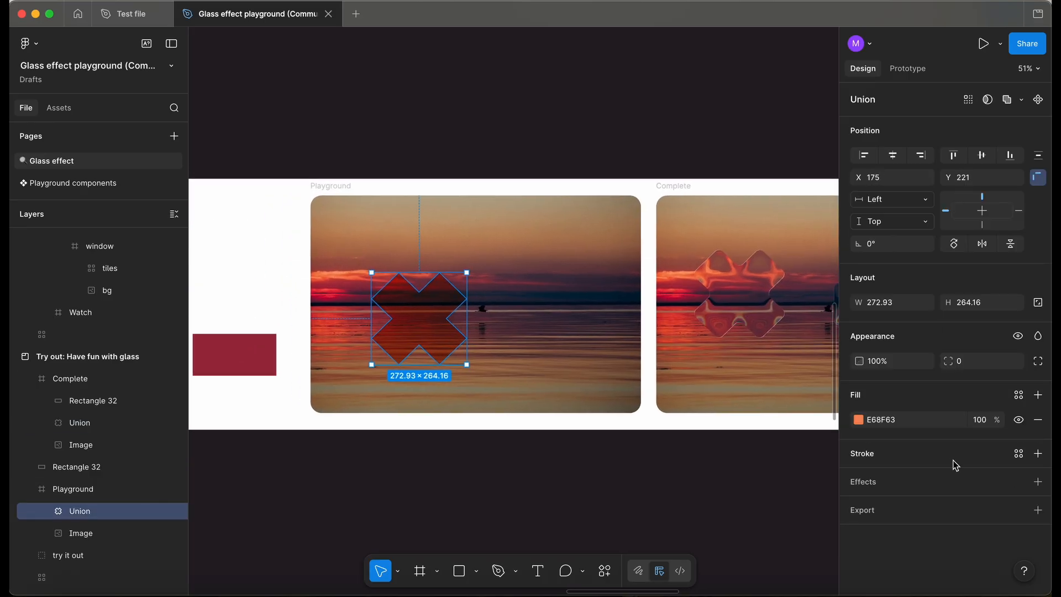
Add a Glass effect to the cross shape in place of the default drop shadow.
click(1036, 482)
click(712, 409)
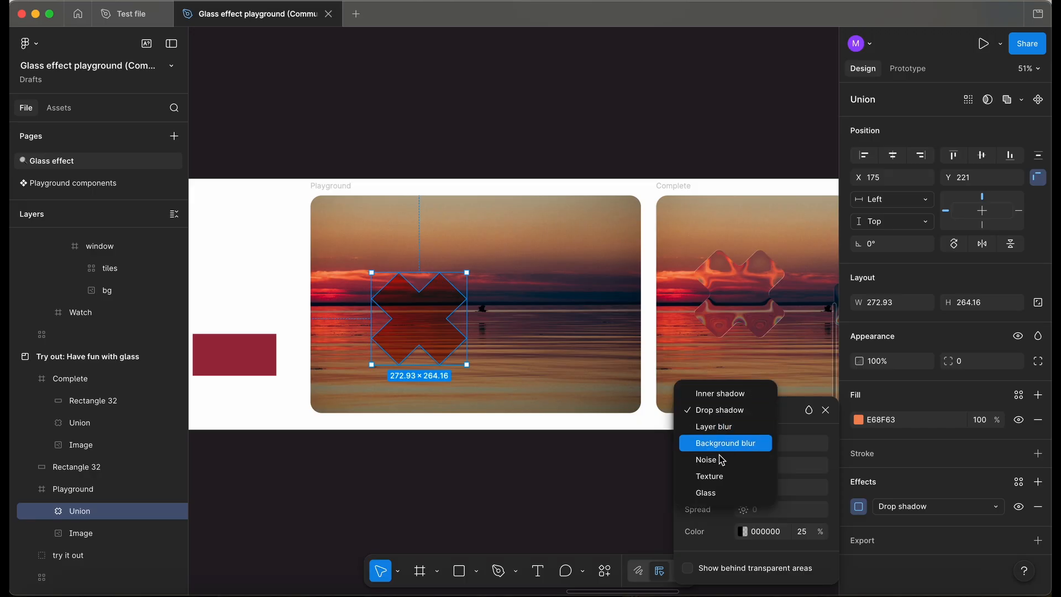
click(719, 494)
Set the cross shape's glass dispersion to 50 and frost to 4.
scroll(728, 479, up, 1)
drag(759, 500, 789, 485)
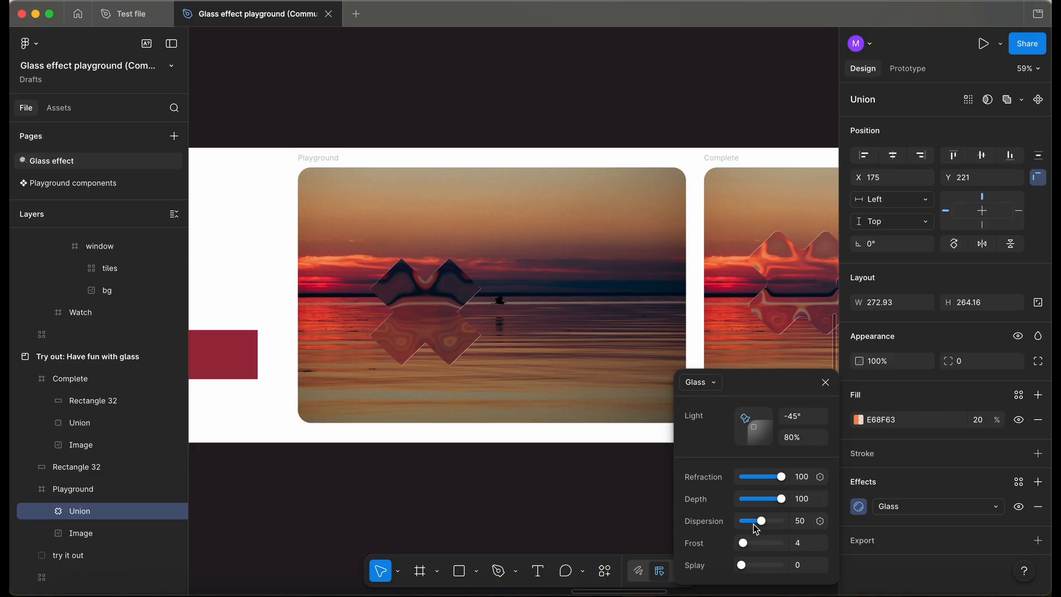
drag(741, 543, 758, 546)
Move the glass cross up over the horizon and adjust the glass light angle.
drag(450, 320, 429, 253)
drag(744, 415, 769, 455)
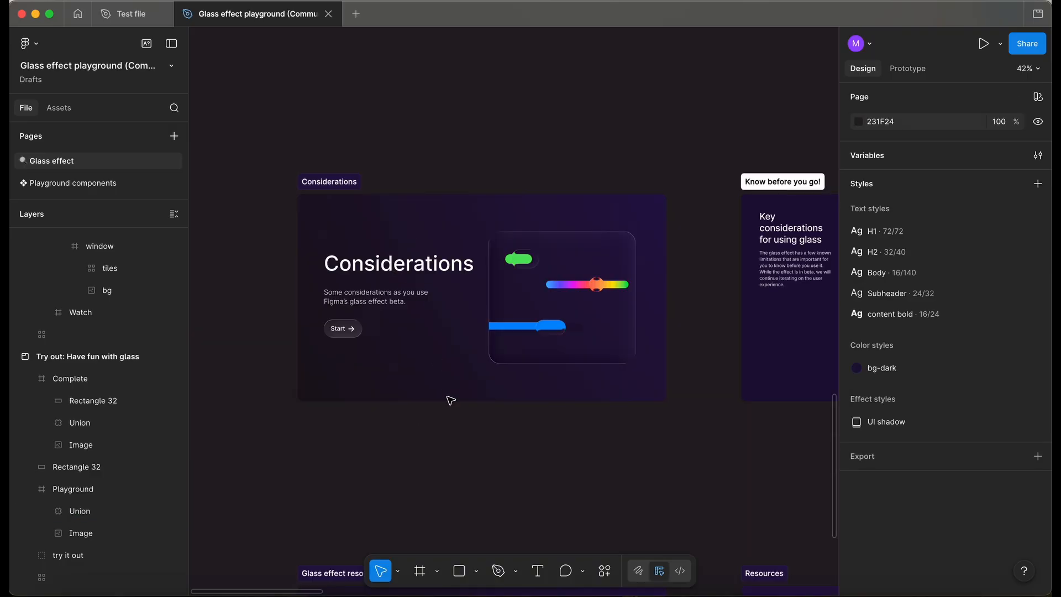
Browse the Know before you go considerations cards about the glass effect's limitations.
scroll(450, 400, right, 10)
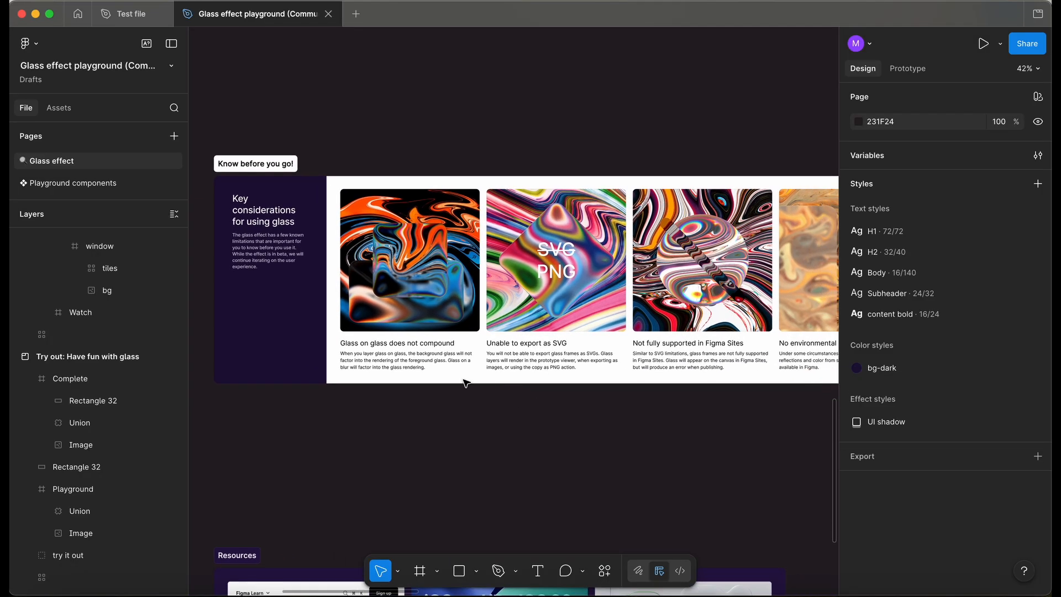
scroll(419, 370, left, 2)
scroll(420, 371, right, 3)
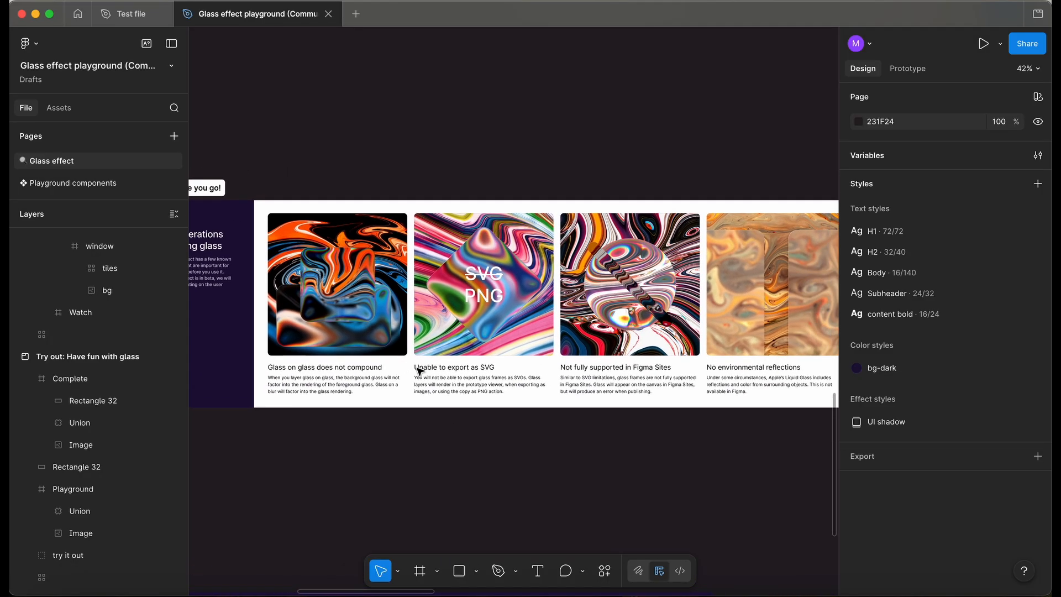
scroll(529, 421, right, 2)
scroll(529, 421, up, 1)
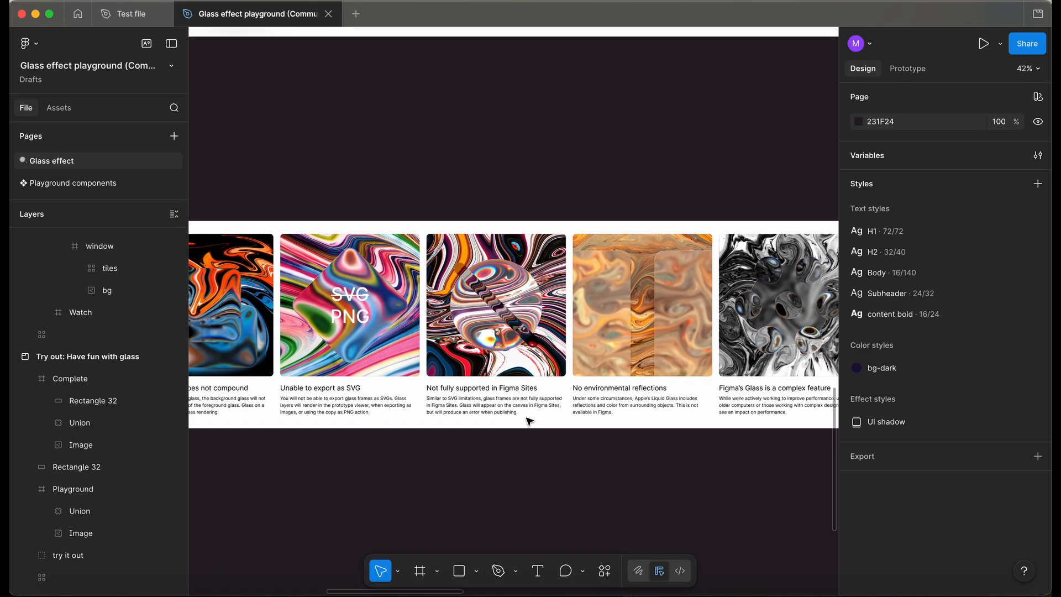
scroll(580, 428, right, 4)
scroll(580, 428, down, 1)
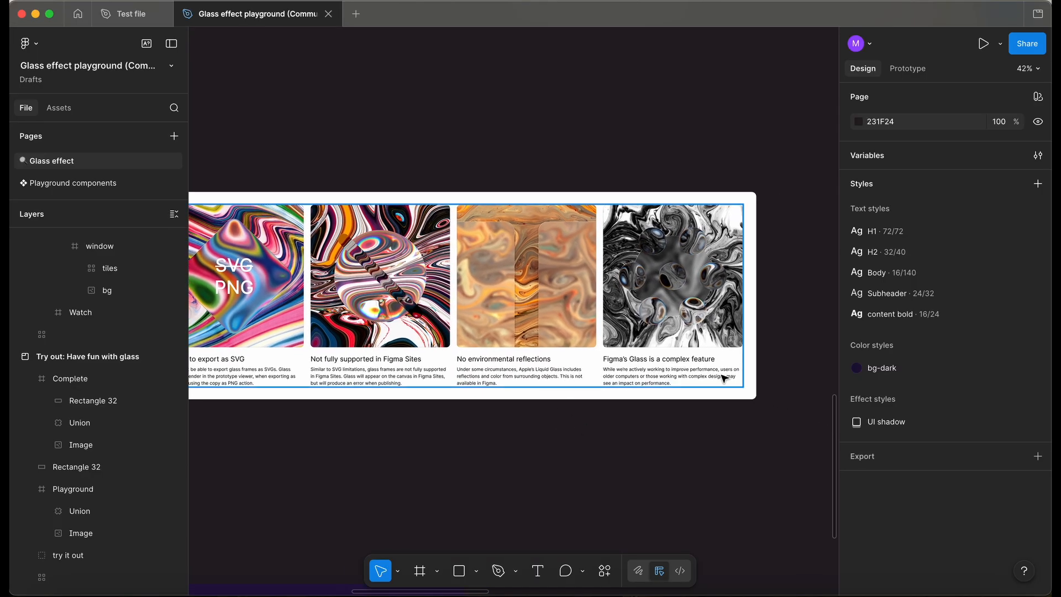
scroll(724, 378, up, 5)
scroll(723, 378, down, 3)
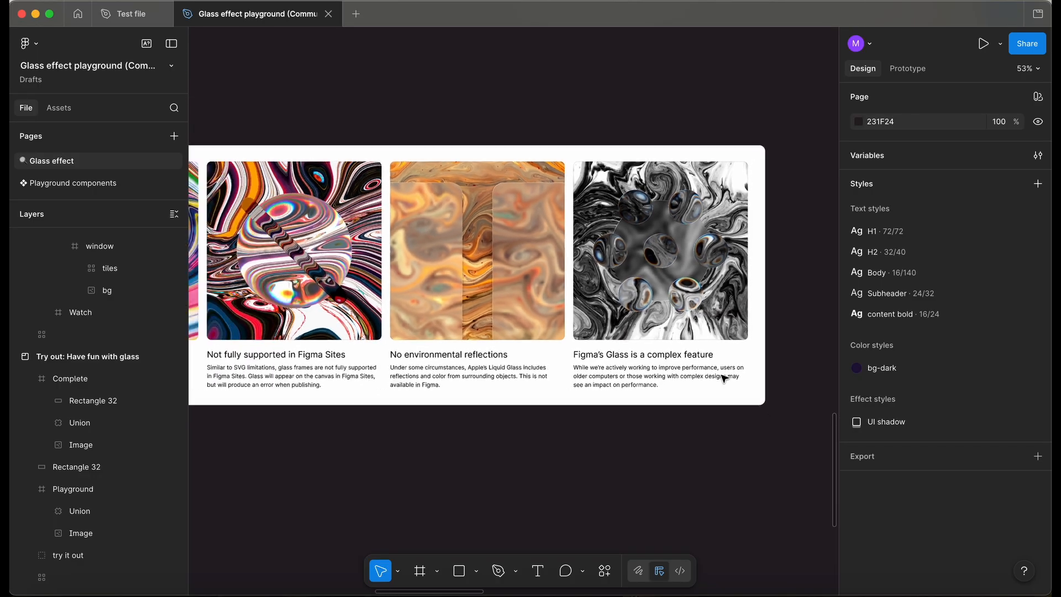
scroll(723, 378, down, 10)
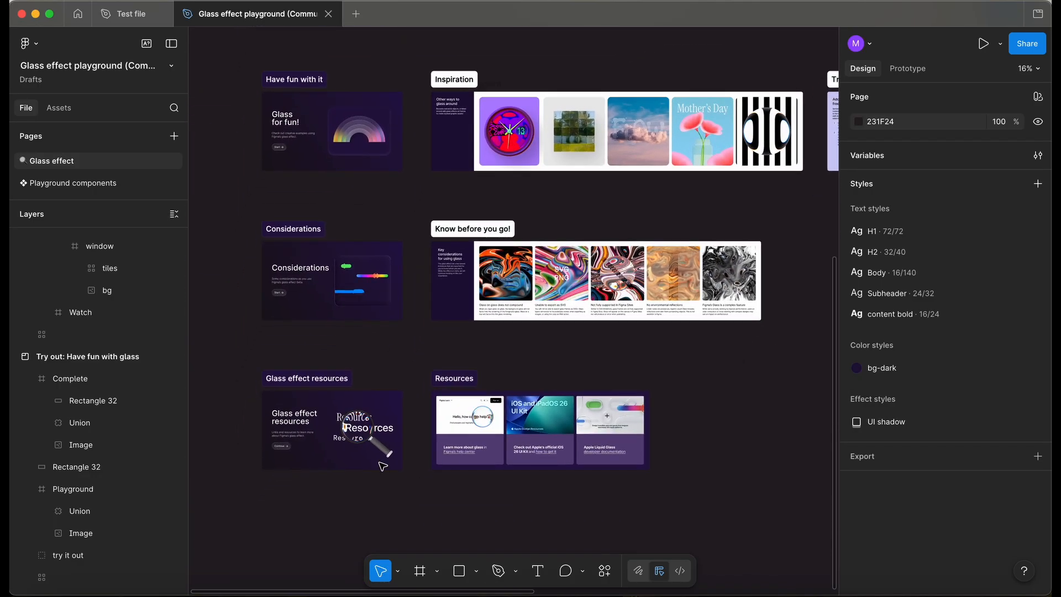
Browse the Glass effect resources section and its linked resource cards.
scroll(380, 464, up, 4)
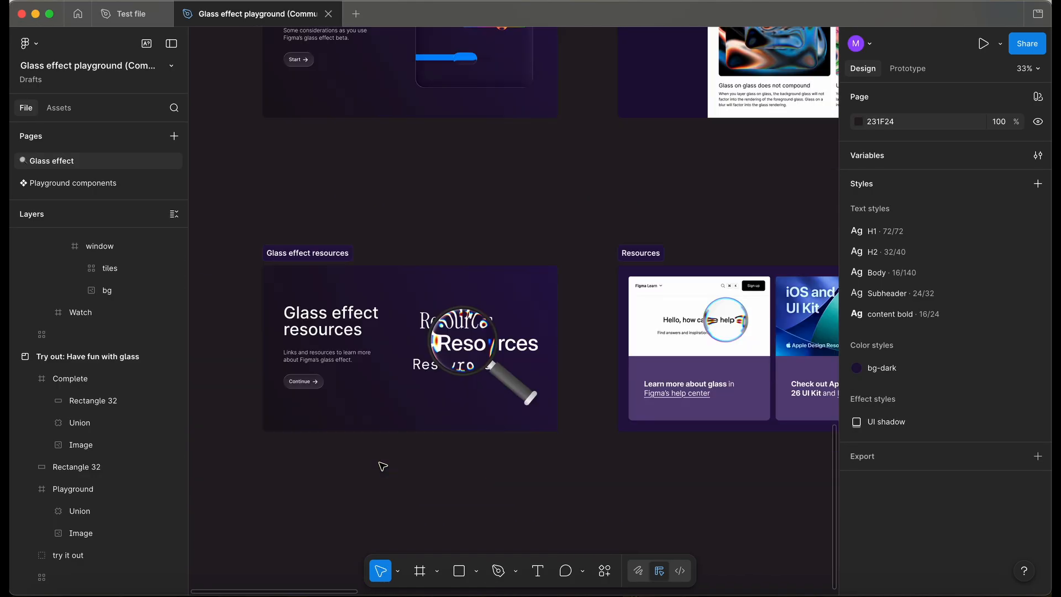
scroll(380, 465, right, 5)
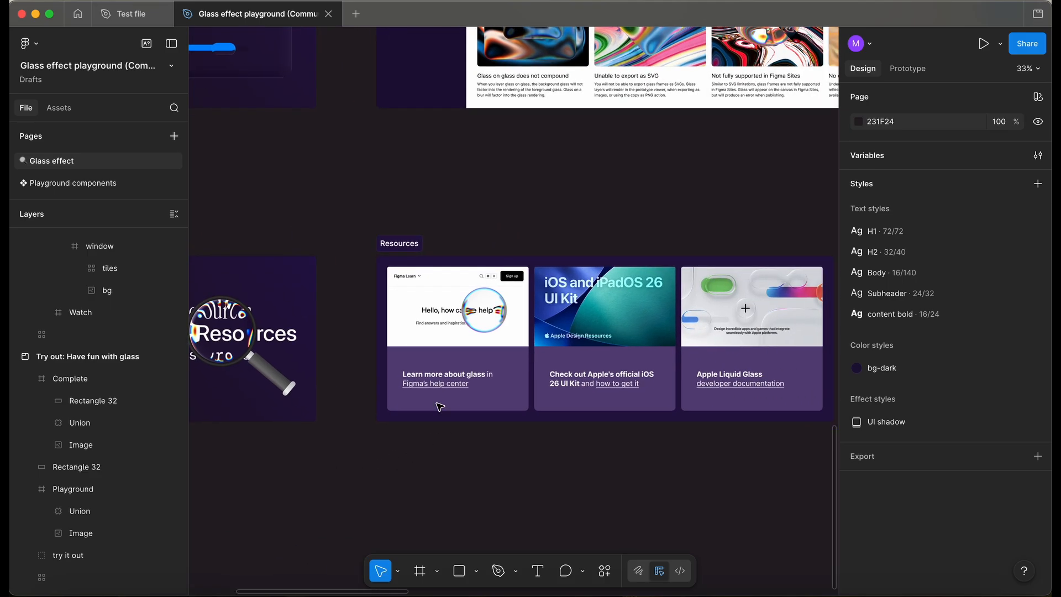
scroll(599, 400, right, 3)
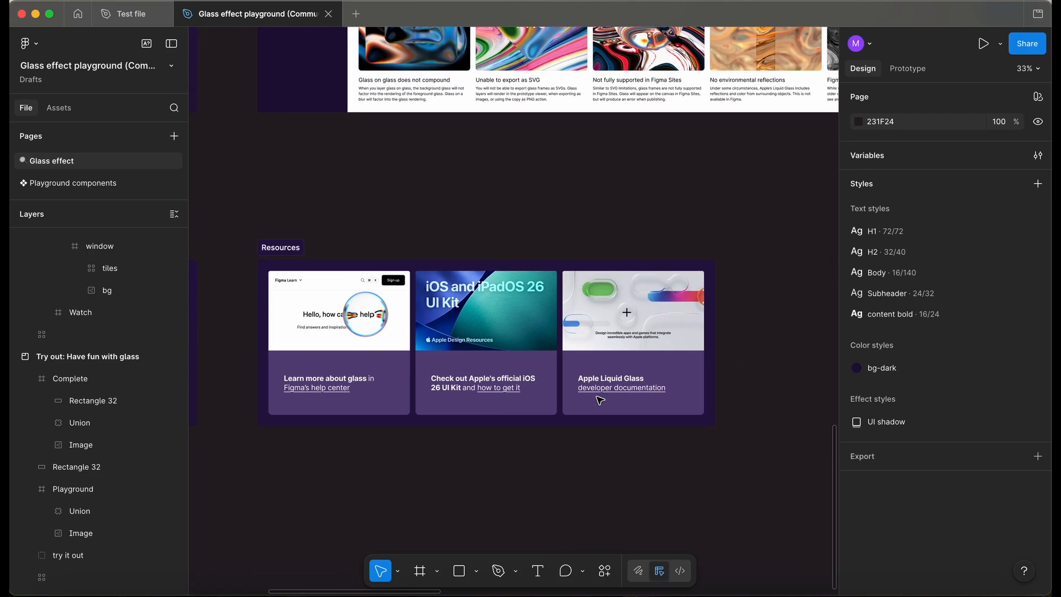
scroll(633, 411, up, 3)
scroll(634, 411, down, 3)
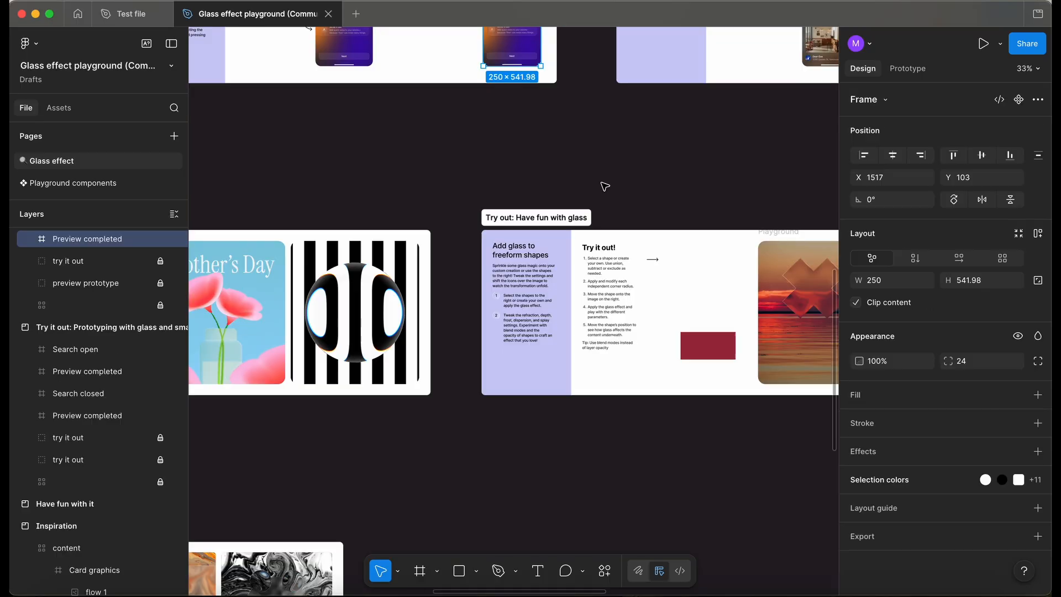
Select the Striped inspiration card's Sphere frame and drag it across the stripes to reposition it.
scroll(428, 232, up, 5)
click(444, 228)
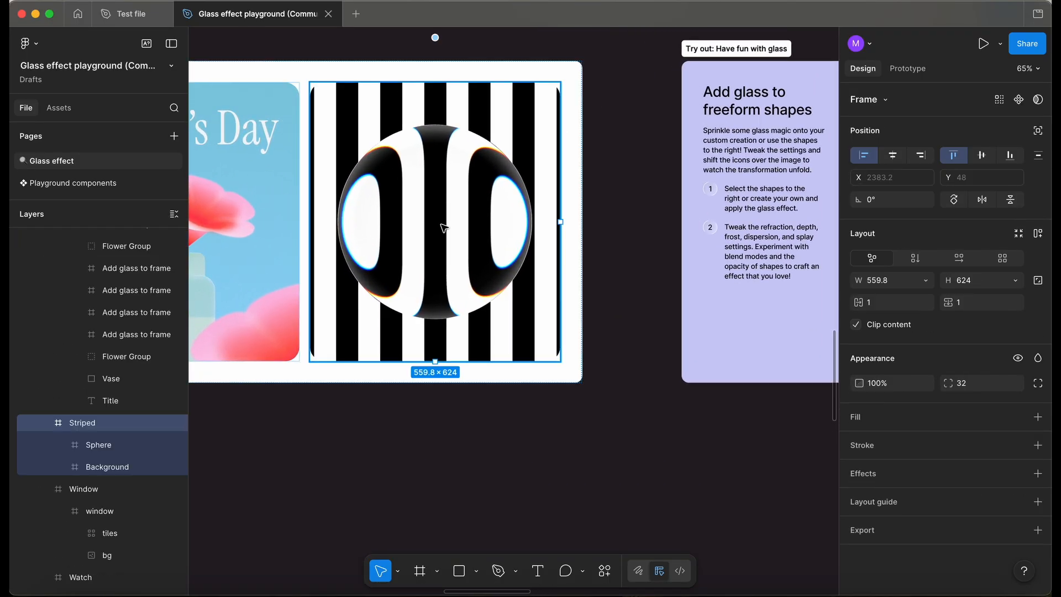
scroll(451, 293, up, 2)
drag(455, 353, 484, 315)
scroll(486, 315, left, 2)
drag(525, 283, 475, 289)
scroll(476, 290, down, 3)
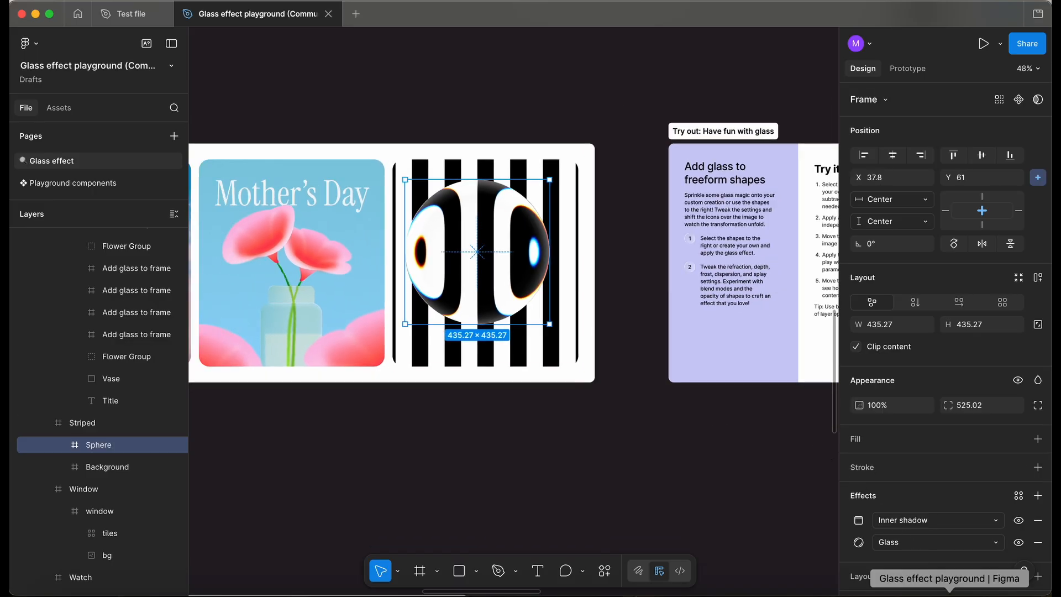
Switch to the browser and browse the Glass effect playground community file page.
click(949, 593)
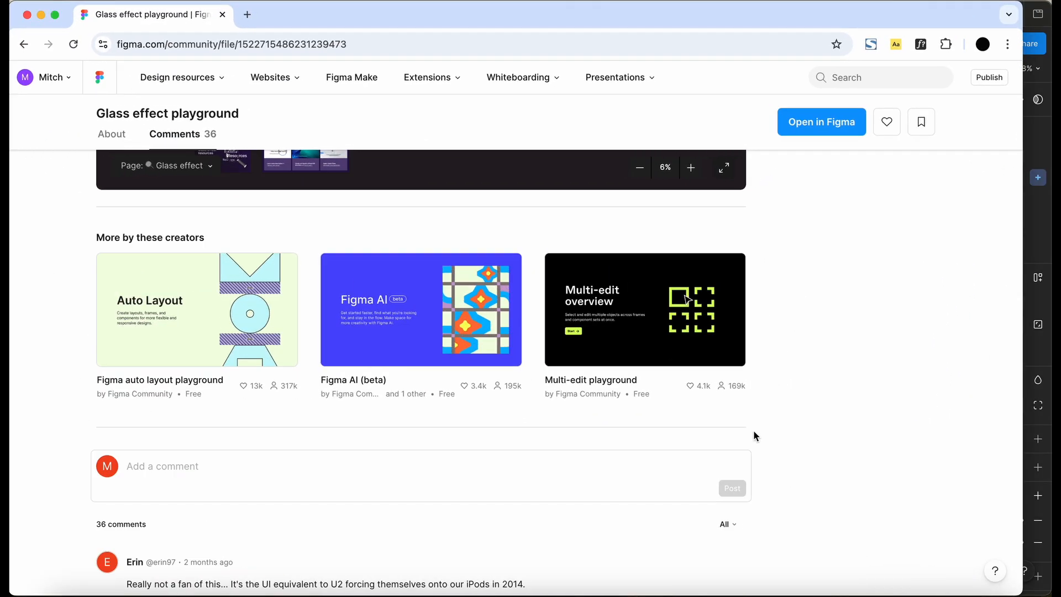
scroll(754, 430, up, 15)
scroll(755, 434, up, 1)
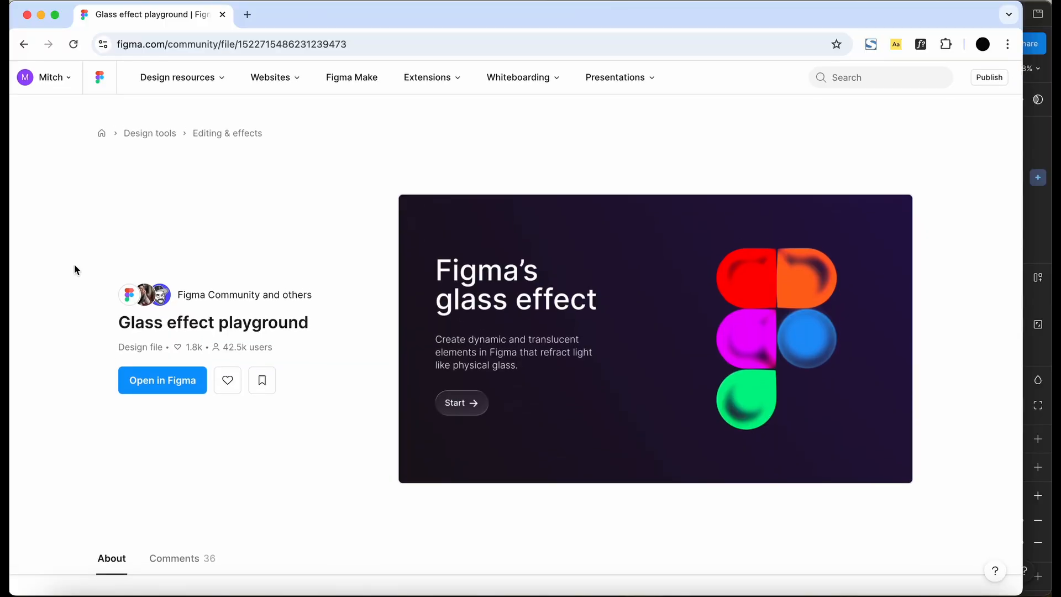
scroll(74, 264, down, 8)
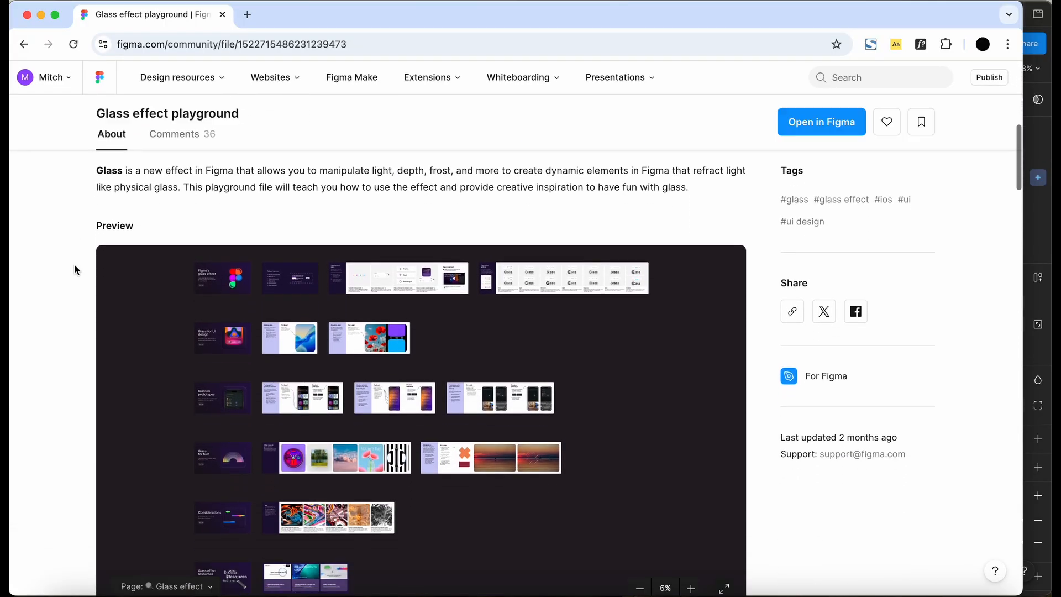
scroll(74, 270, down, 3)
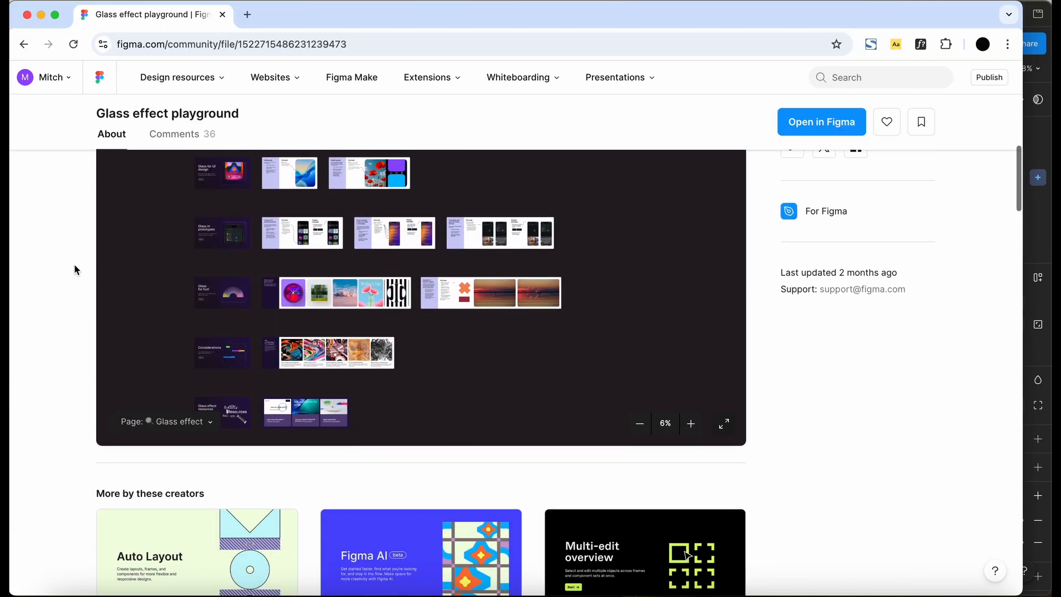
scroll(74, 264, up, 10)
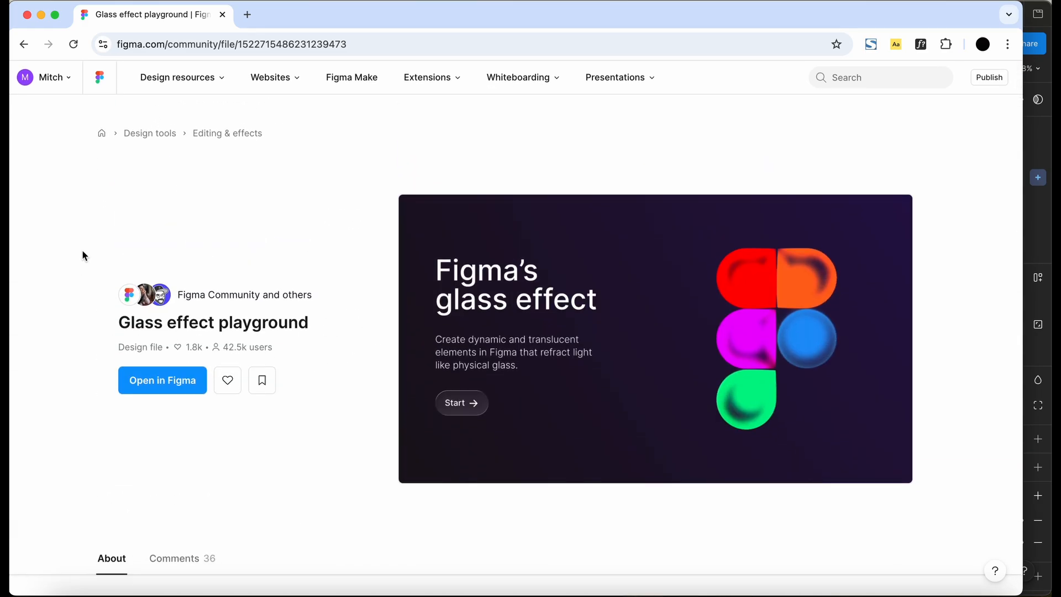